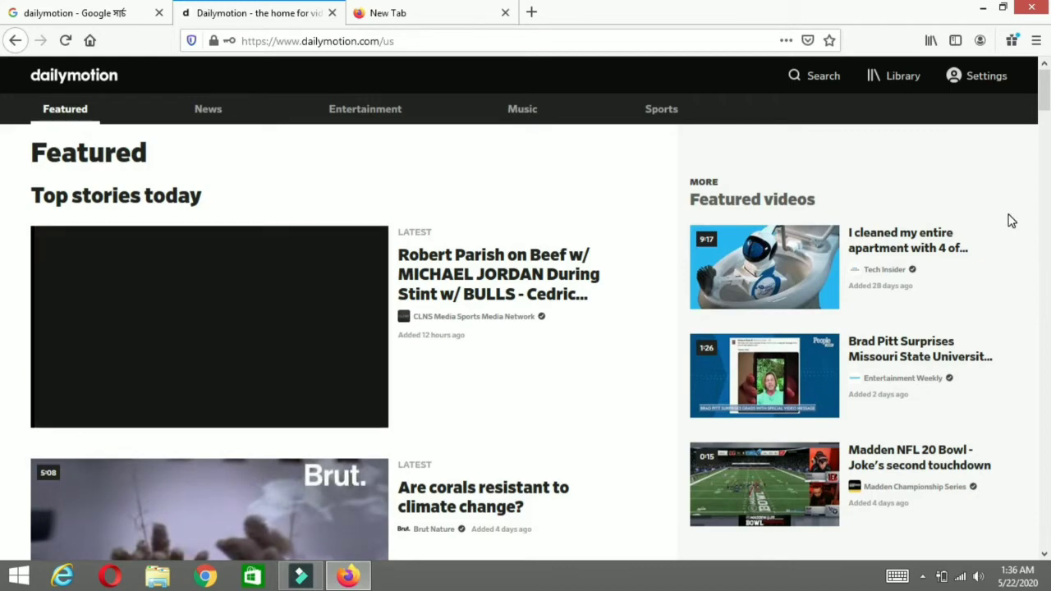
- Open the Become a Partner page linked in the footer of the Dailymotion home page
{"action": "scroll", "coordinate": [1, 164], "scroll_direction": "down", "scroll_amount": 20}
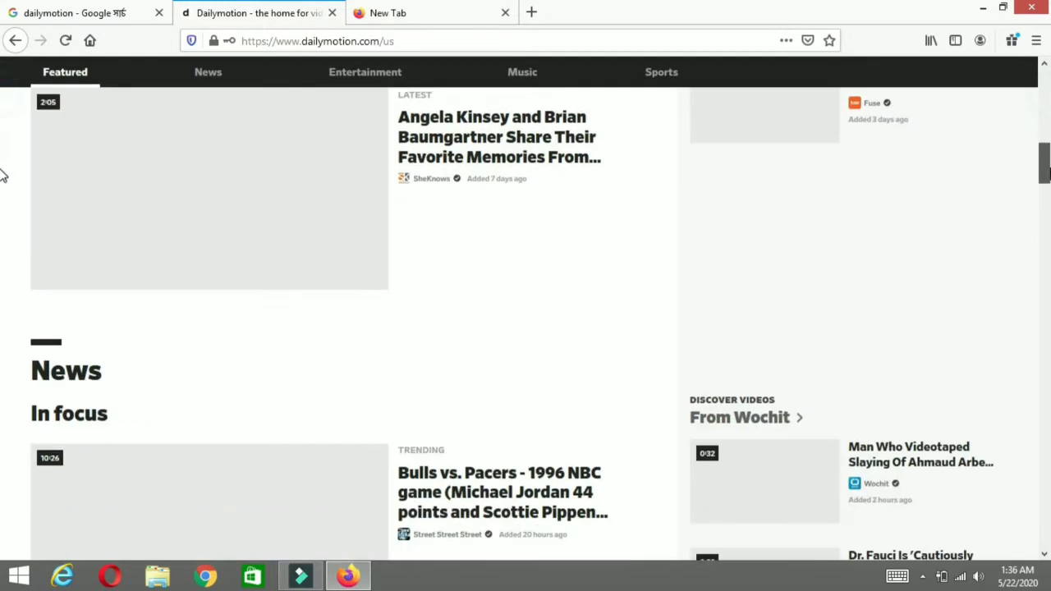
{"action": "scroll", "coordinate": [3, 269], "scroll_direction": "down", "scroll_amount": 15}
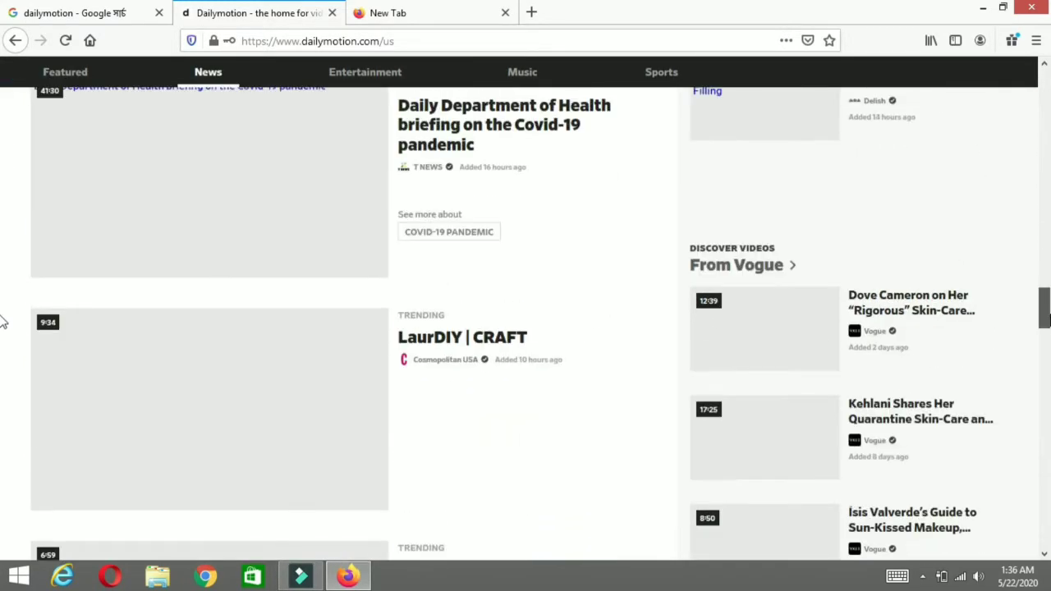
{"action": "scroll", "coordinate": [2, 434], "scroll_direction": "down", "scroll_amount": 20}
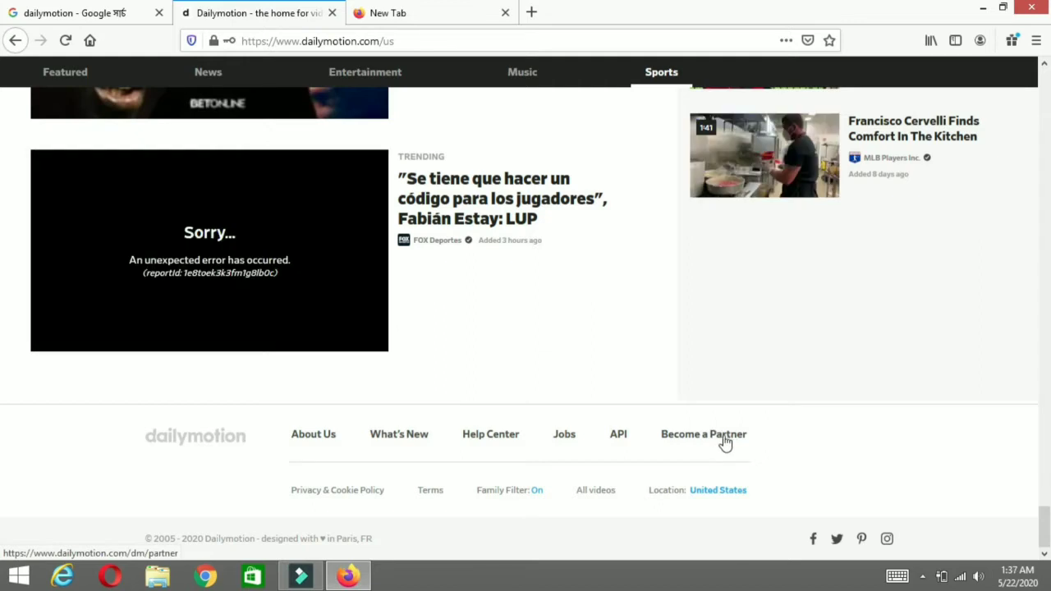
{"action": "left_click", "coordinate": [717, 442]}
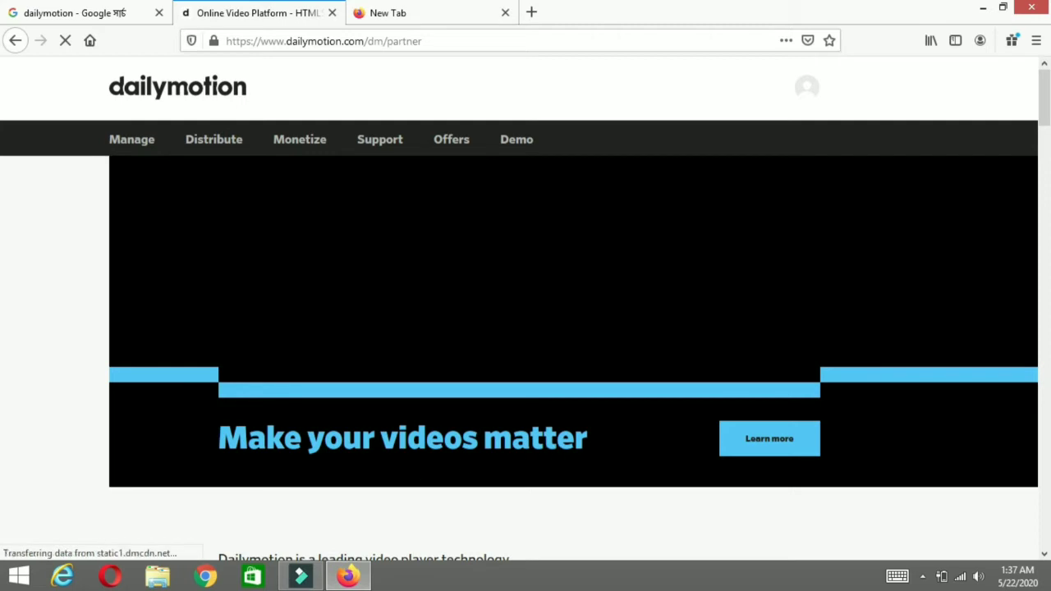
- Go through the partner offers and request upgrading the user account to a Partner Account
{"action": "left_click", "coordinate": [768, 450]}
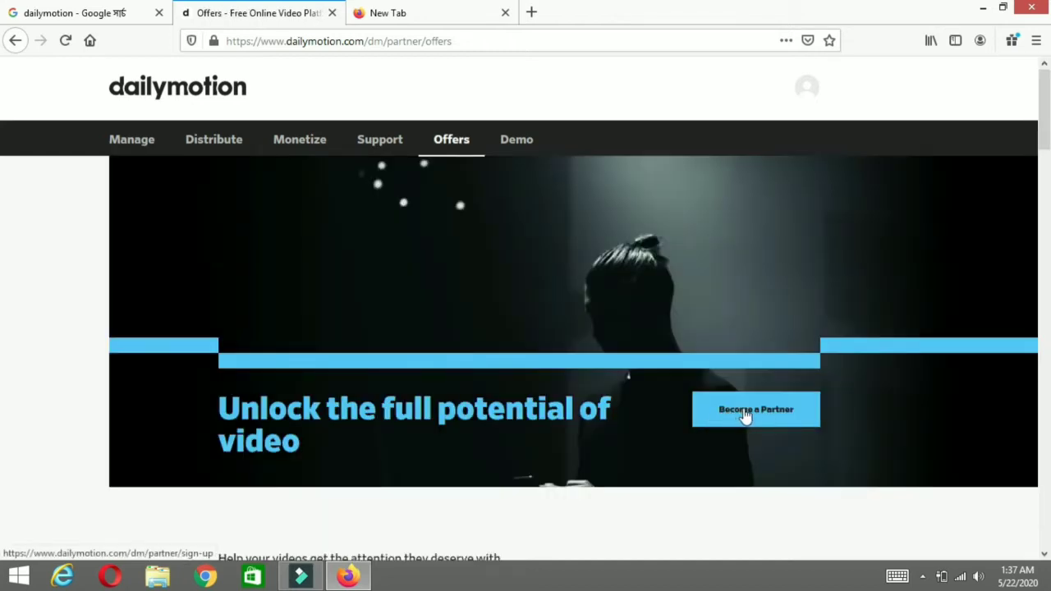
{"action": "left_click", "coordinate": [746, 413]}
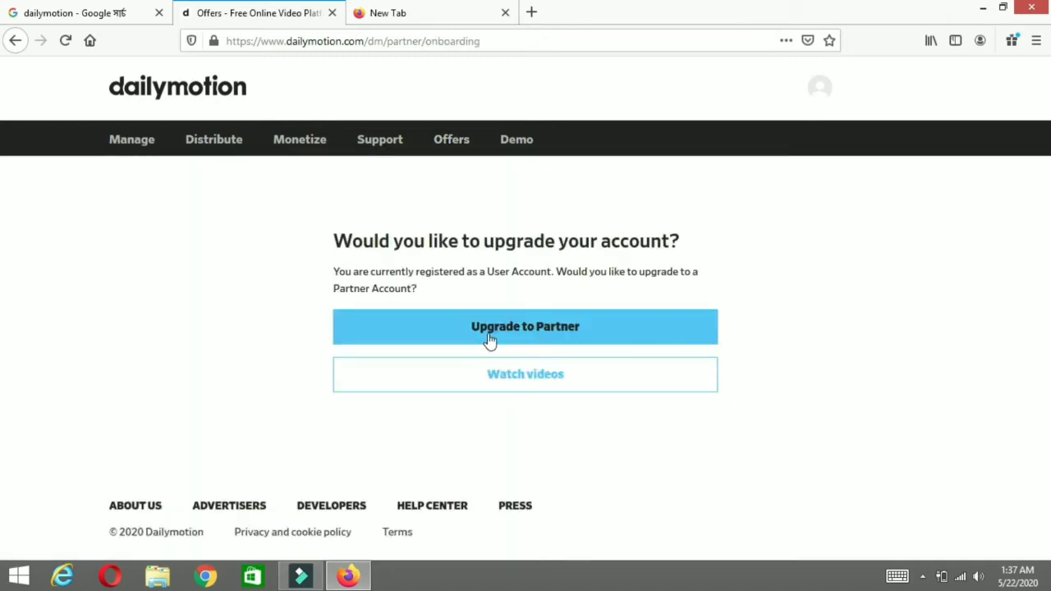
{"action": "left_click", "coordinate": [551, 334]}
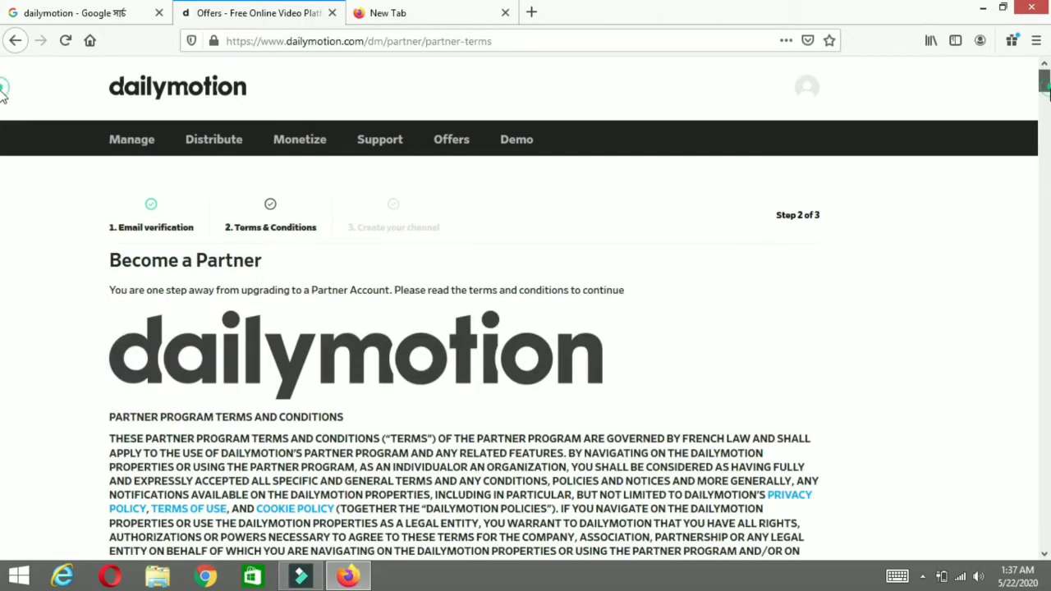
- Go through the Partner Program terms and conditions to the end and accept them
{"action": "scroll", "coordinate": [2, 91], "scroll_direction": "down", "scroll_amount": 15}
{"action": "scroll", "coordinate": [2, 179], "scroll_direction": "down", "scroll_amount": 20}
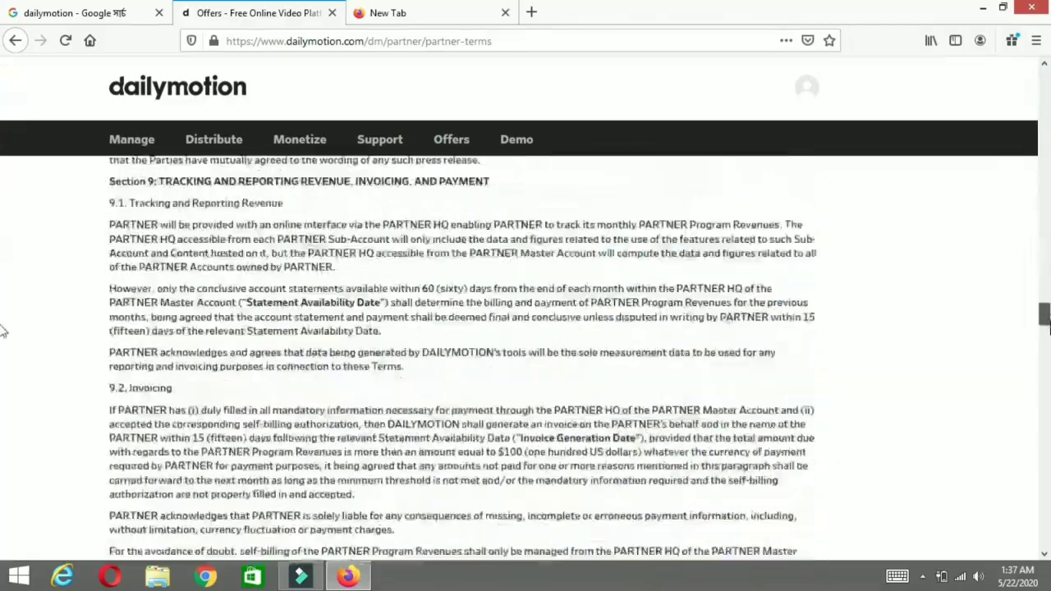
{"action": "scroll", "coordinate": [3, 460], "scroll_direction": "down", "scroll_amount": 15}
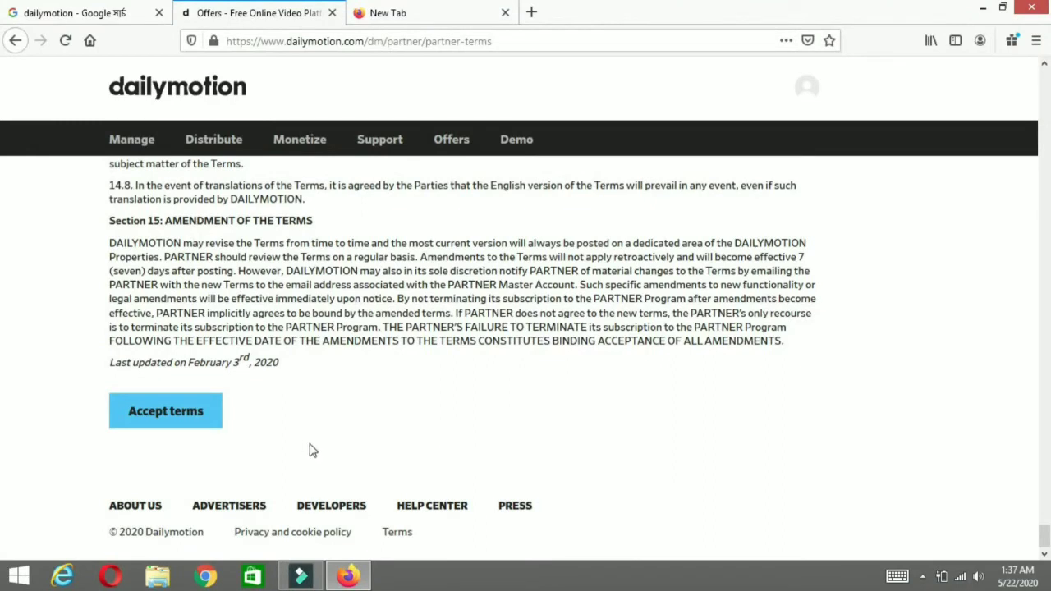
{"action": "left_click", "coordinate": [166, 415]}
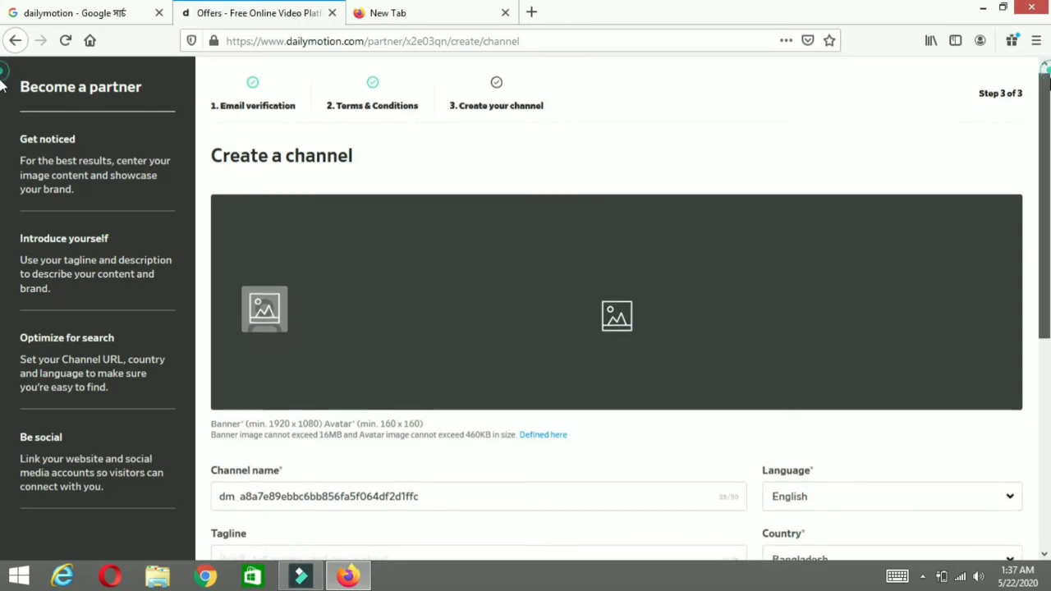
- Upload the image "dali" from the desktop folder "daliy" as the channel banner and save it
{"action": "left_click_drag", "start_coordinate": [1046, 82], "coordinate": [1046, 305]}
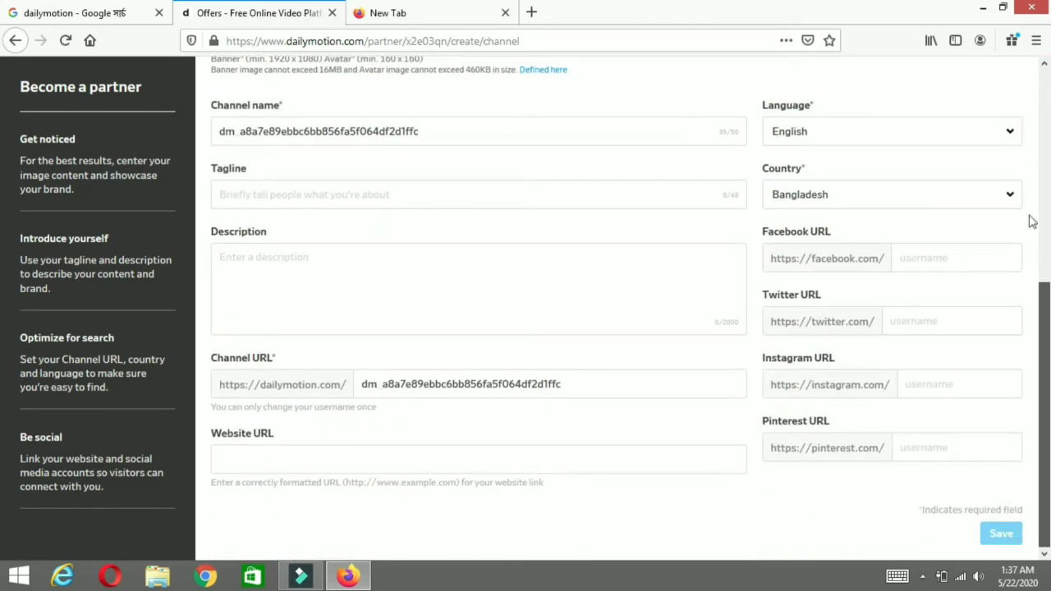
{"action": "scroll", "coordinate": [1032, 222], "scroll_direction": "up", "scroll_amount": 6}
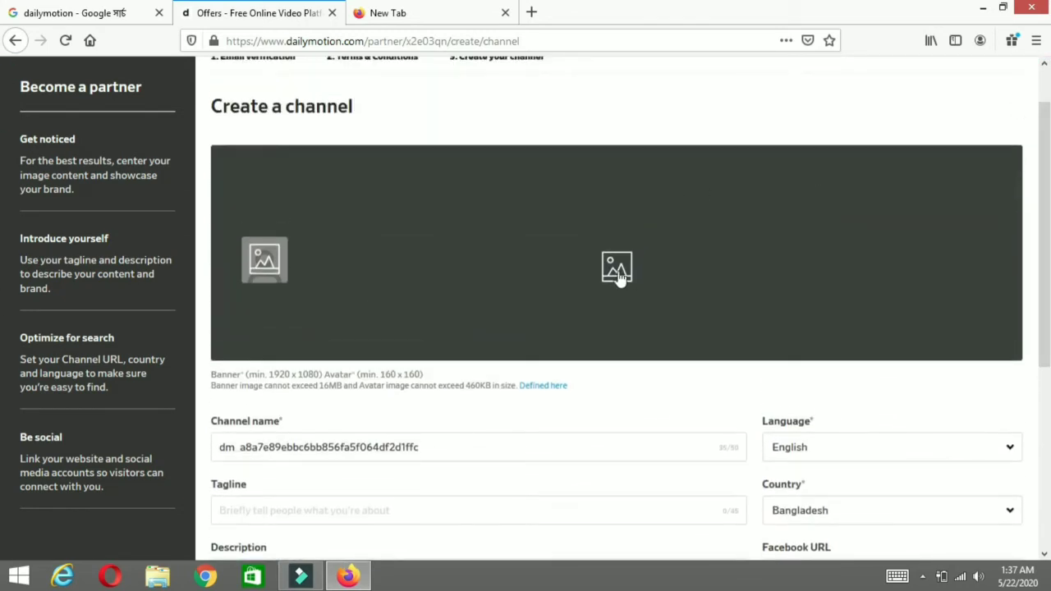
{"action": "left_click", "coordinate": [617, 271]}
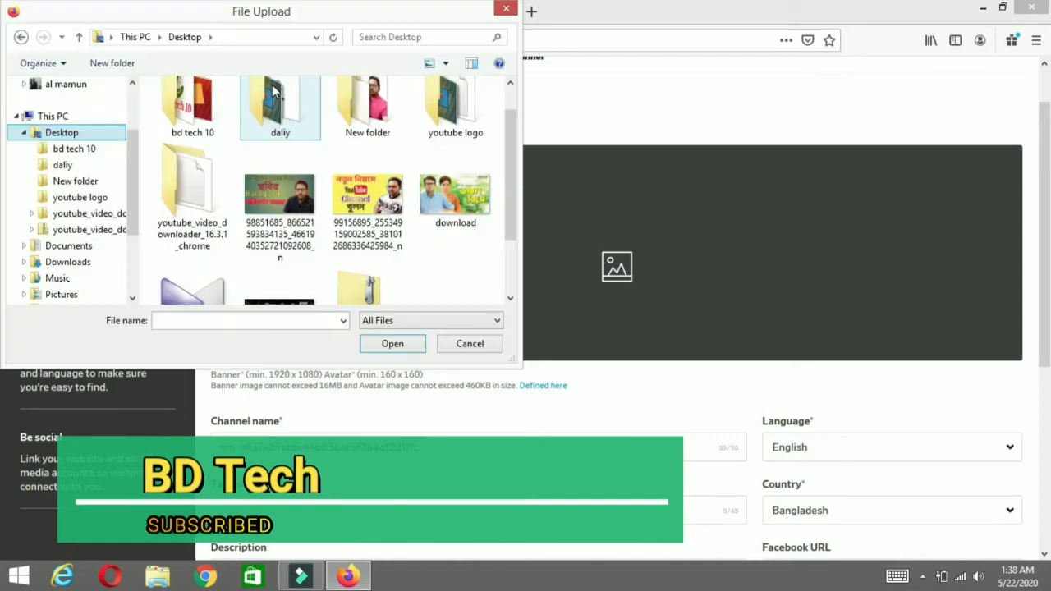
{"action": "double_click", "coordinate": [276, 93]}
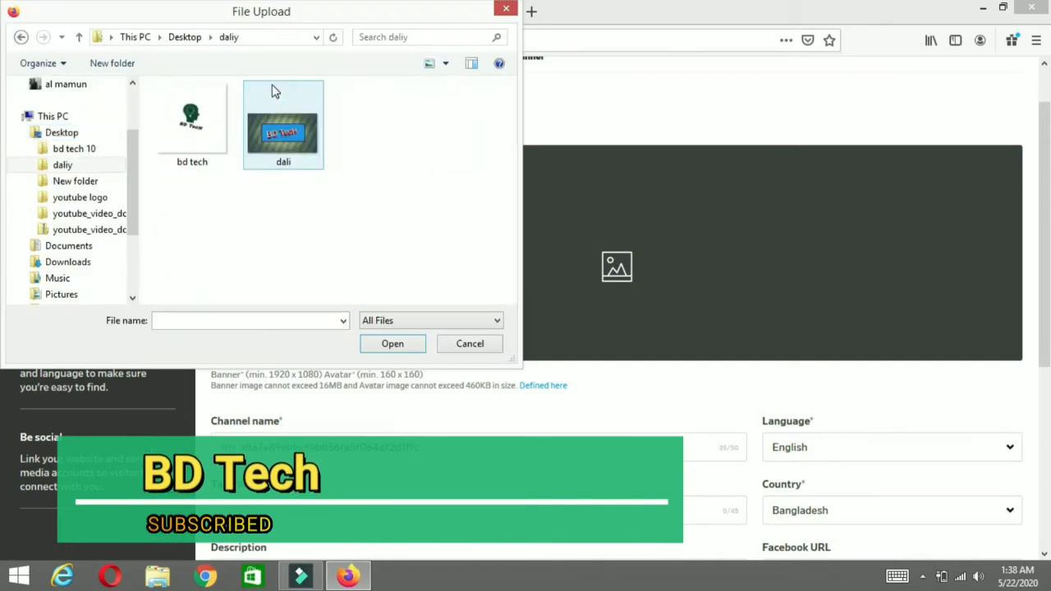
{"action": "double_click", "coordinate": [271, 138]}
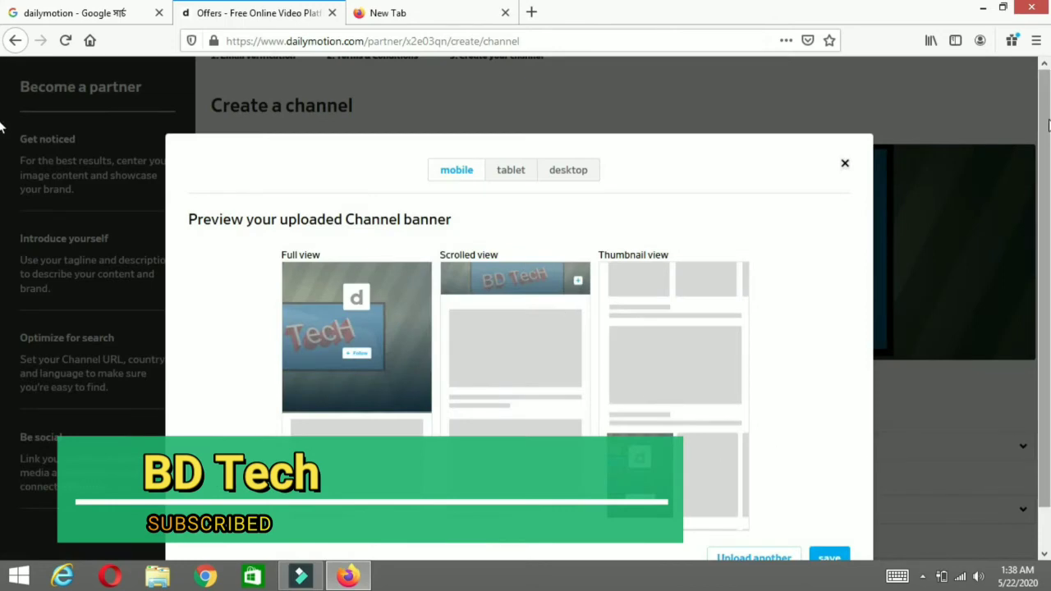
{"action": "scroll", "coordinate": [1006, 424], "scroll_direction": "down", "scroll_amount": 1}
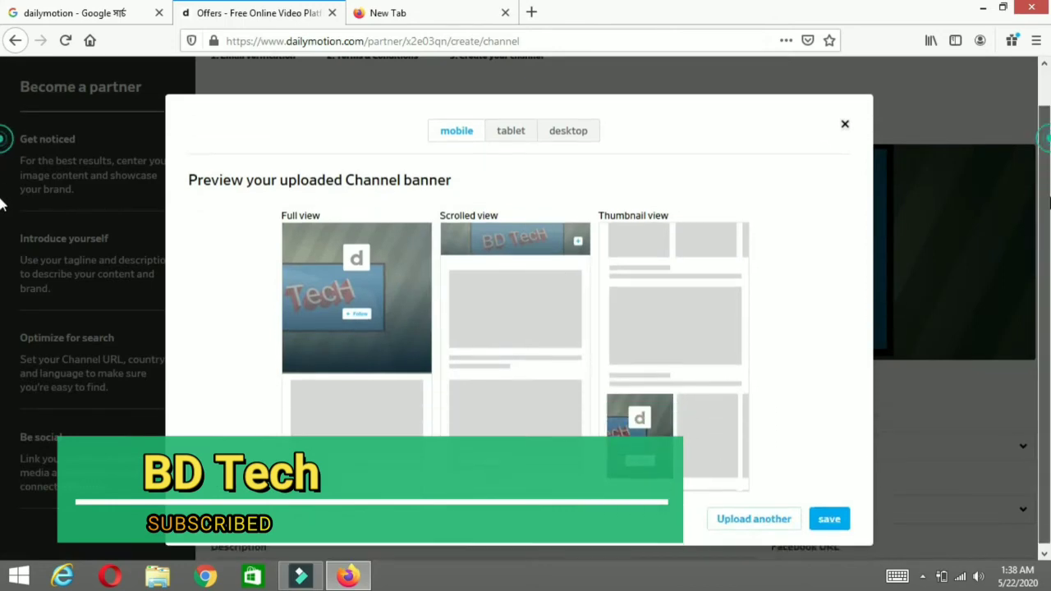
{"action": "left_click", "coordinate": [832, 515]}
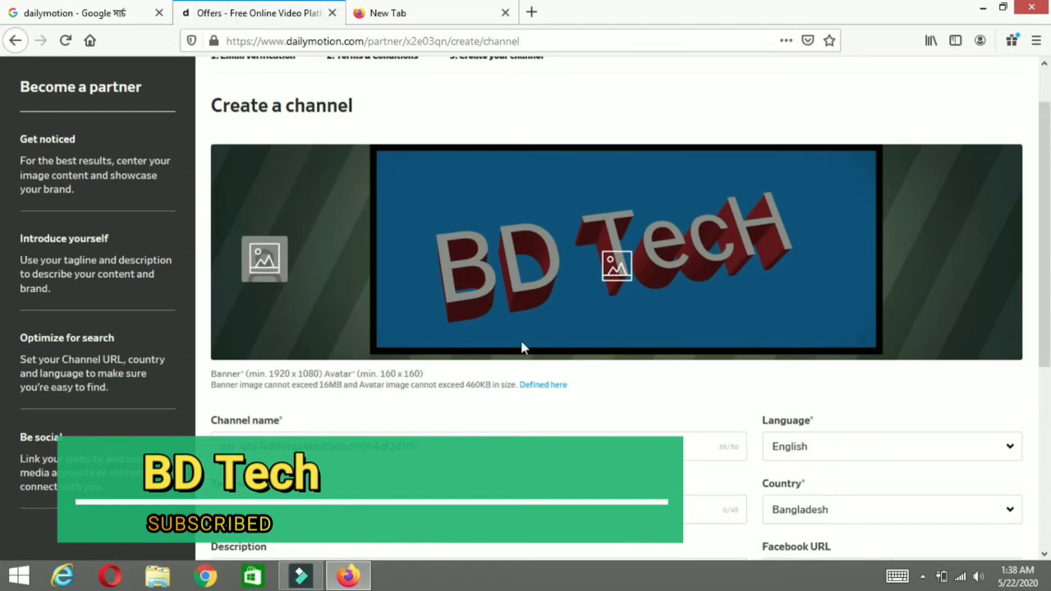
- Upload the image "bd tech" from the "daliy" folder as the channel avatar
{"action": "left_click", "coordinate": [266, 265]}
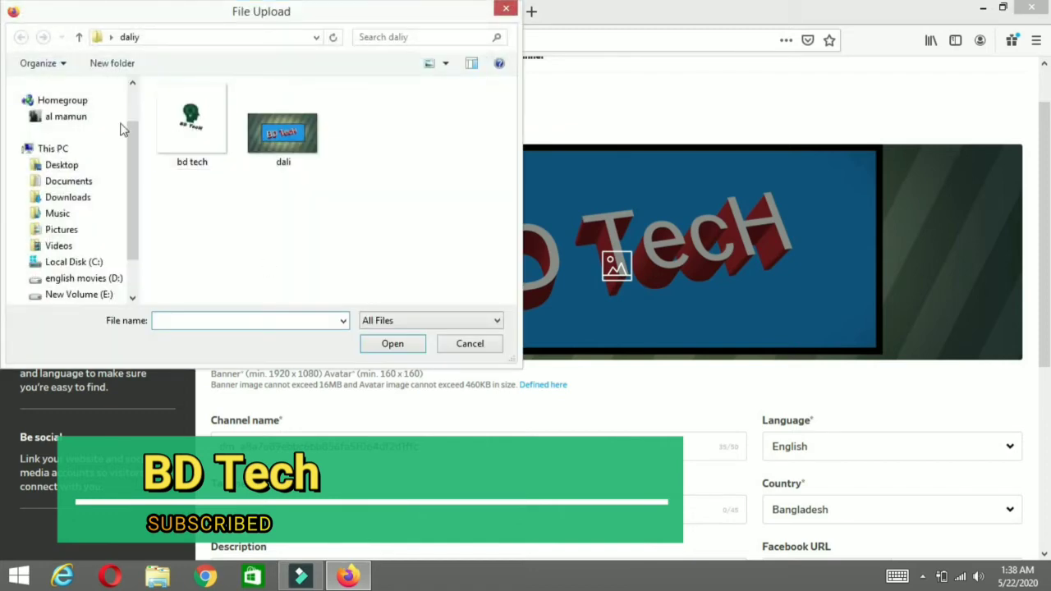
{"action": "key", "text": "alt+Up"}
{"action": "double_click", "coordinate": [283, 130]}
{"action": "double_click", "coordinate": [191, 123]}
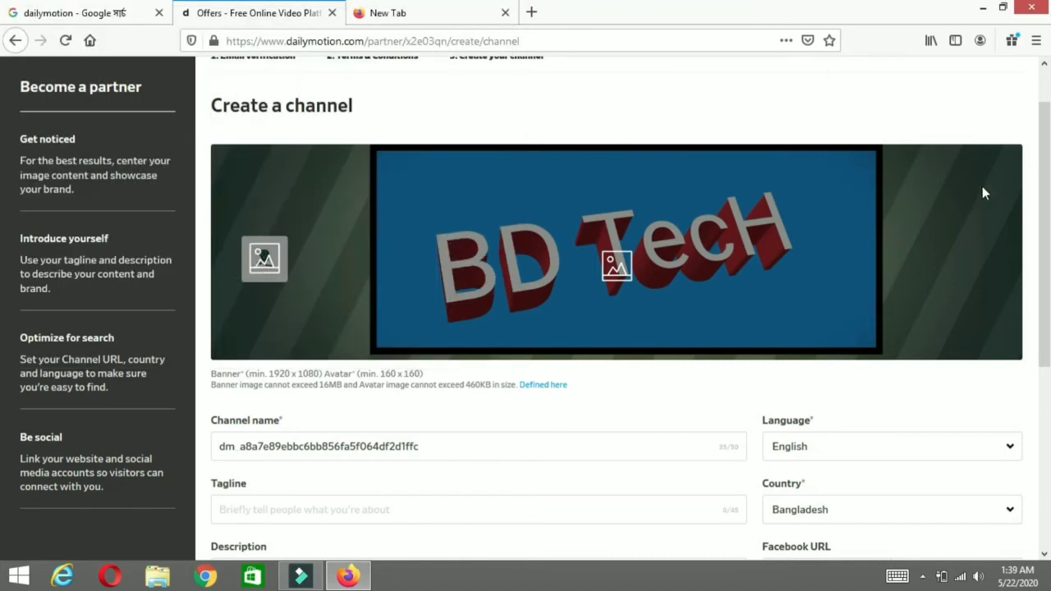
- Replace the default channel name with "BD Tech"
{"action": "scroll", "coordinate": [518, 271], "scroll_direction": "down", "scroll_amount": 3}
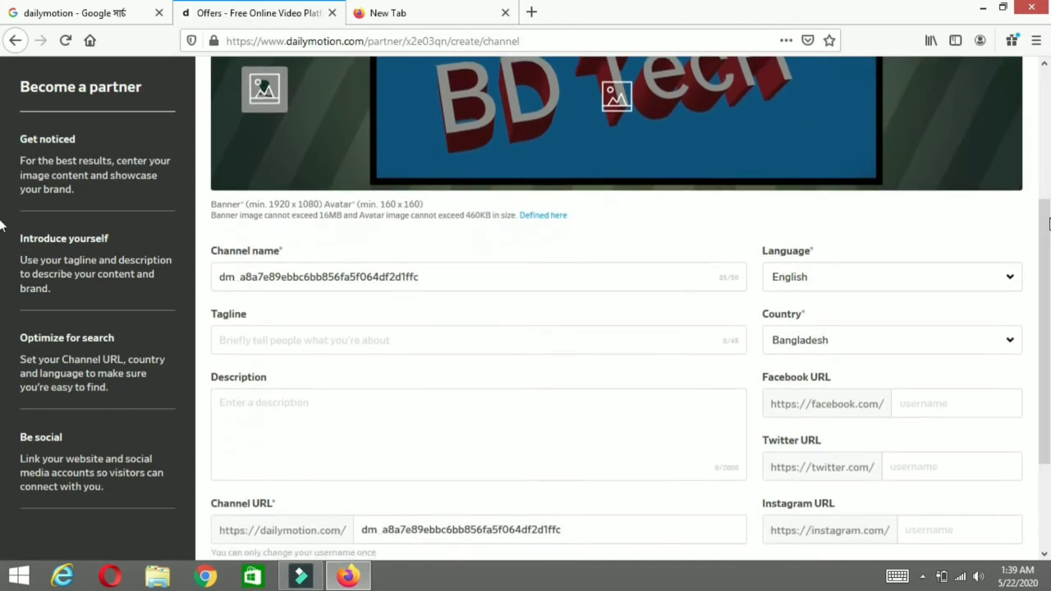
{"action": "left_click_drag", "start_coordinate": [433, 277], "coordinate": [222, 277]}
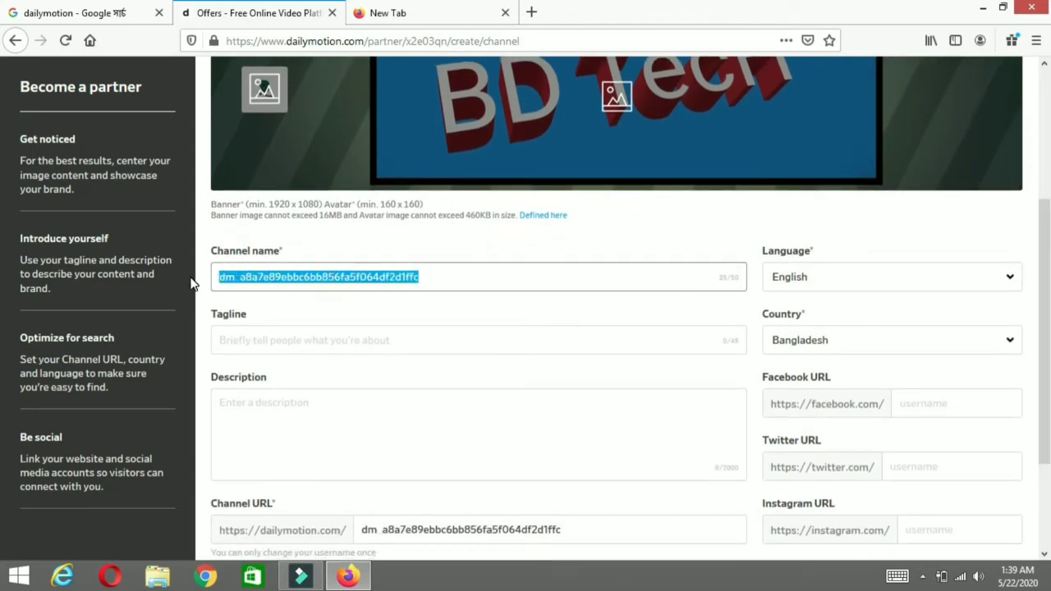
{"action": "type", "text": "Bd"}
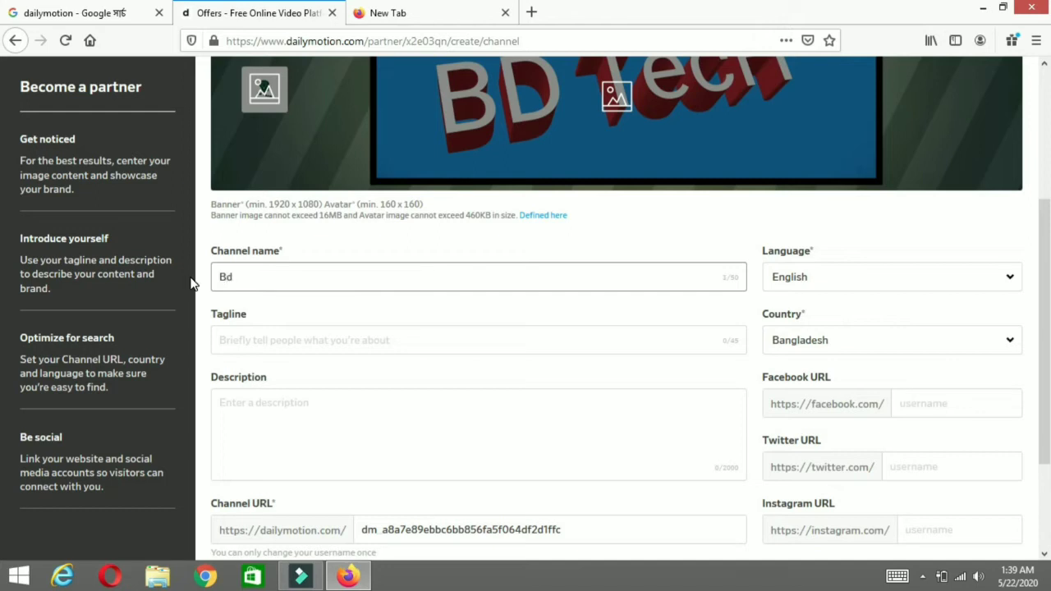
{"action": "left_click_drag", "start_coordinate": [235, 276], "coordinate": [230, 276]}
{"action": "type", "text": "D Tech"}
{"action": "scroll", "coordinate": [246, 370], "scroll_direction": "up", "scroll_amount": 2}
{"action": "left_click", "coordinate": [261, 463]}
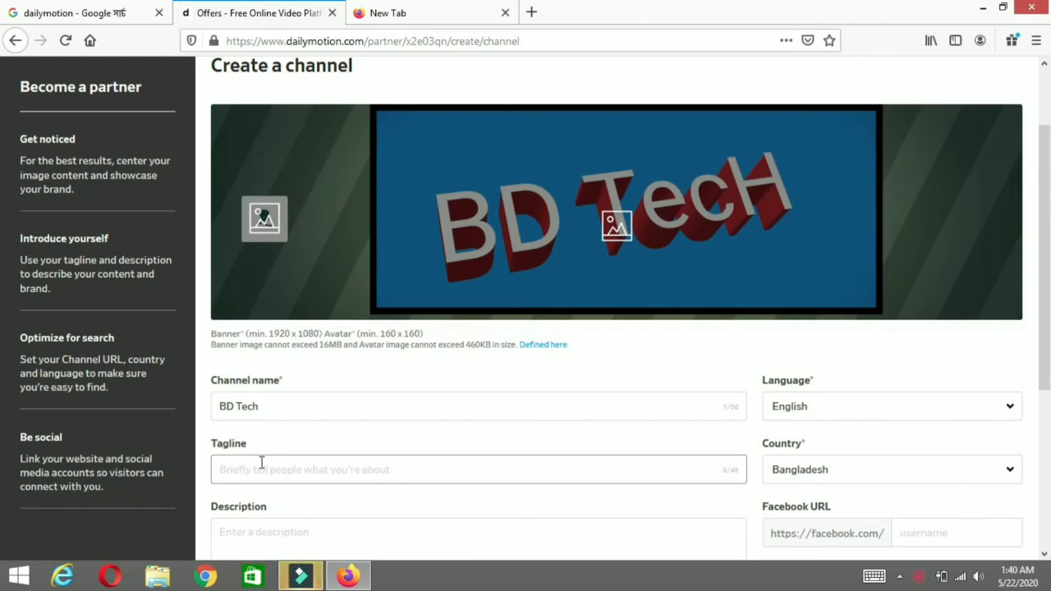
{"action": "scroll", "coordinate": [1049, 153], "scroll_direction": "down", "scroll_amount": 3}
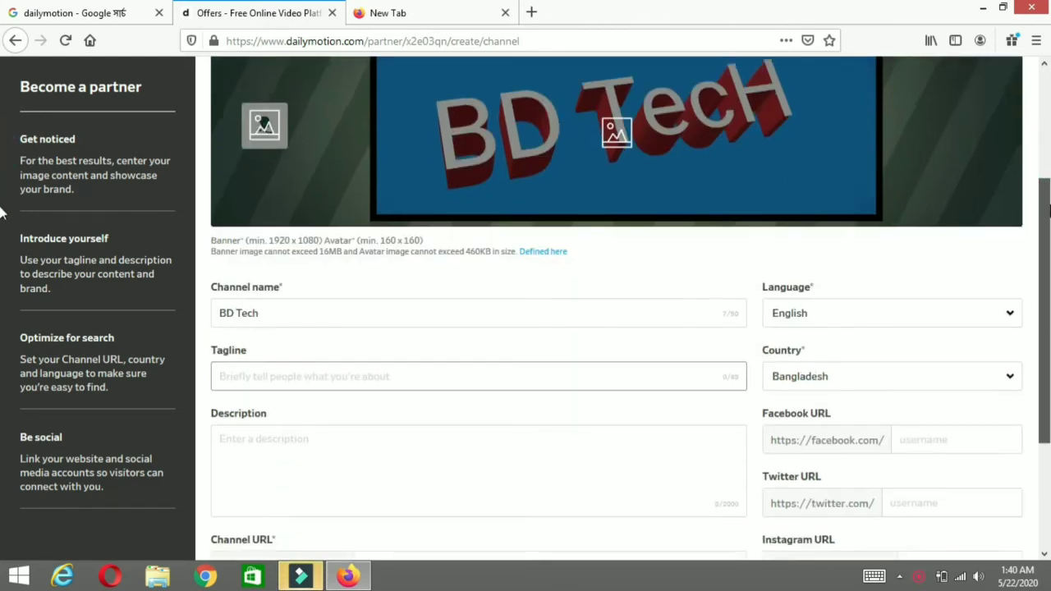
{"action": "left_click", "coordinate": [543, 385]}
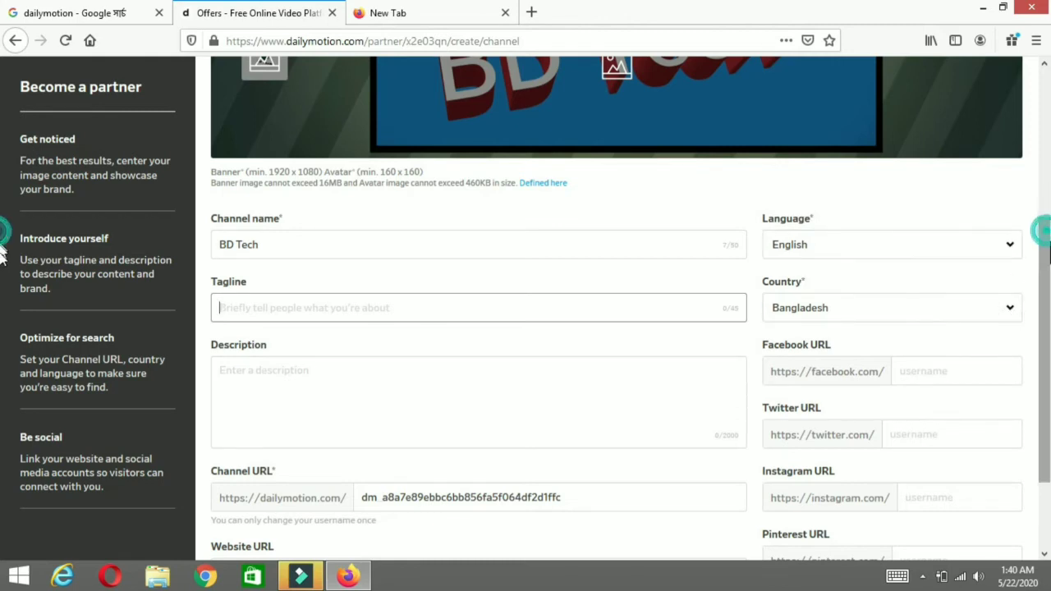
- Clear the default username from the Channel URL so a custom one can be entered
{"action": "left_click_drag", "start_coordinate": [1038, 230], "coordinate": [1037, 268]}
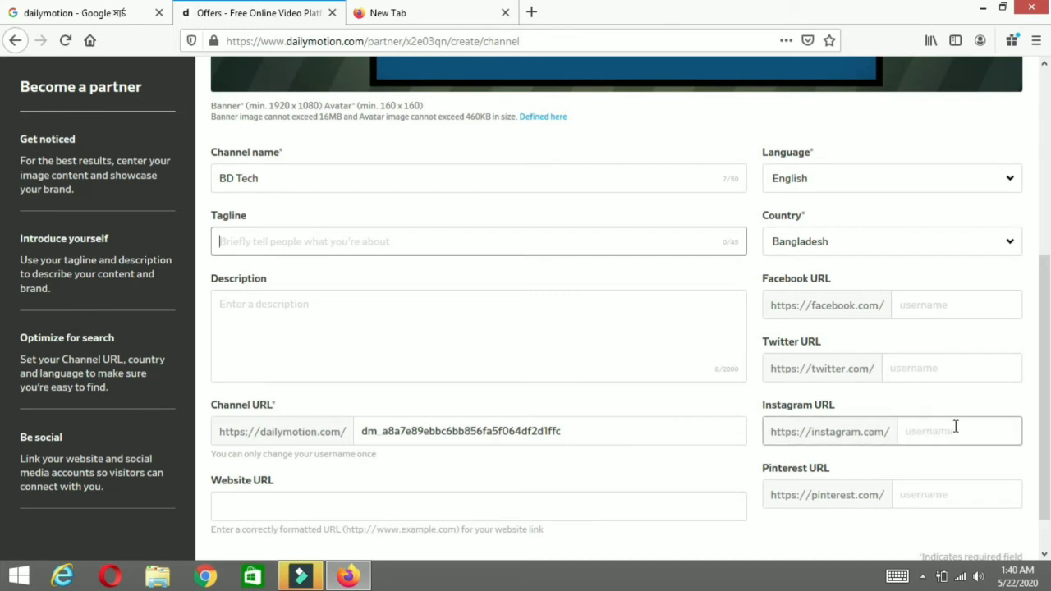
{"action": "left_click_drag", "start_coordinate": [1042, 270], "coordinate": [2, 328]}
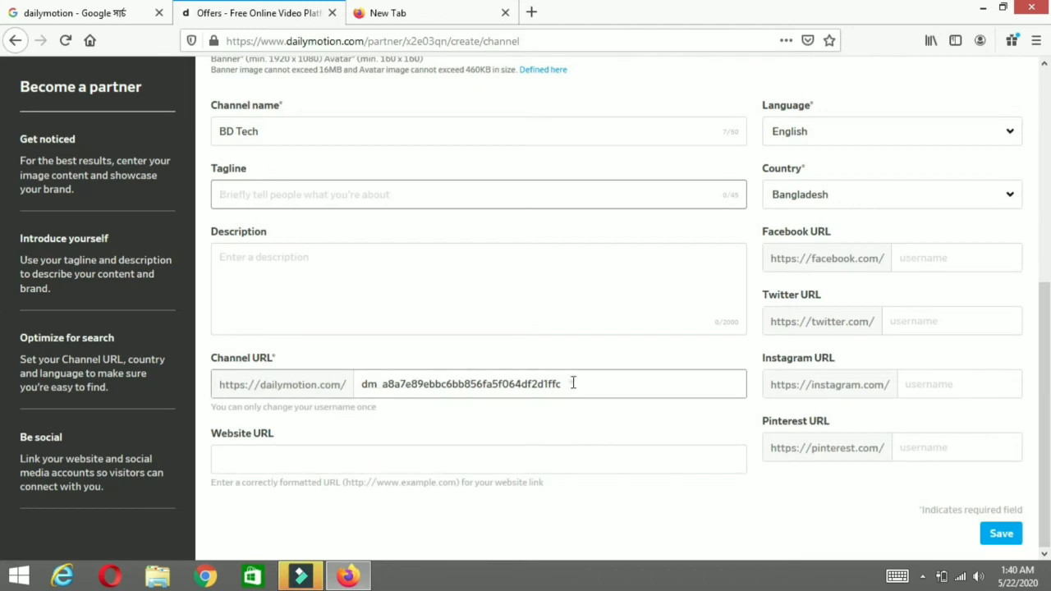
{"action": "left_click_drag", "start_coordinate": [573, 384], "coordinate": [364, 387]}
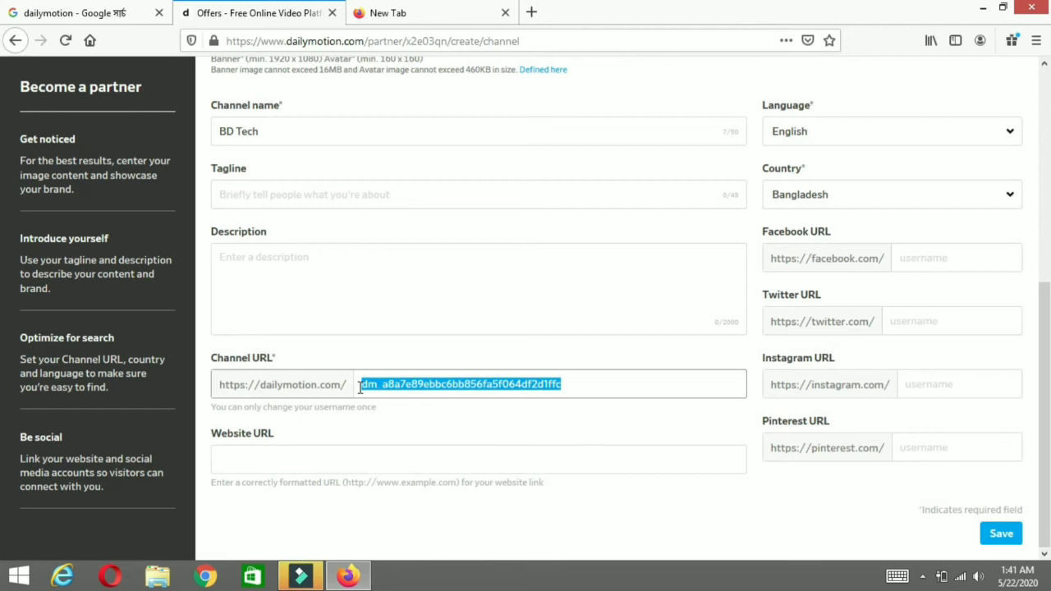
{"action": "key", "text": "BackSpace"}
{"action": "key", "text": "BackSpace"}
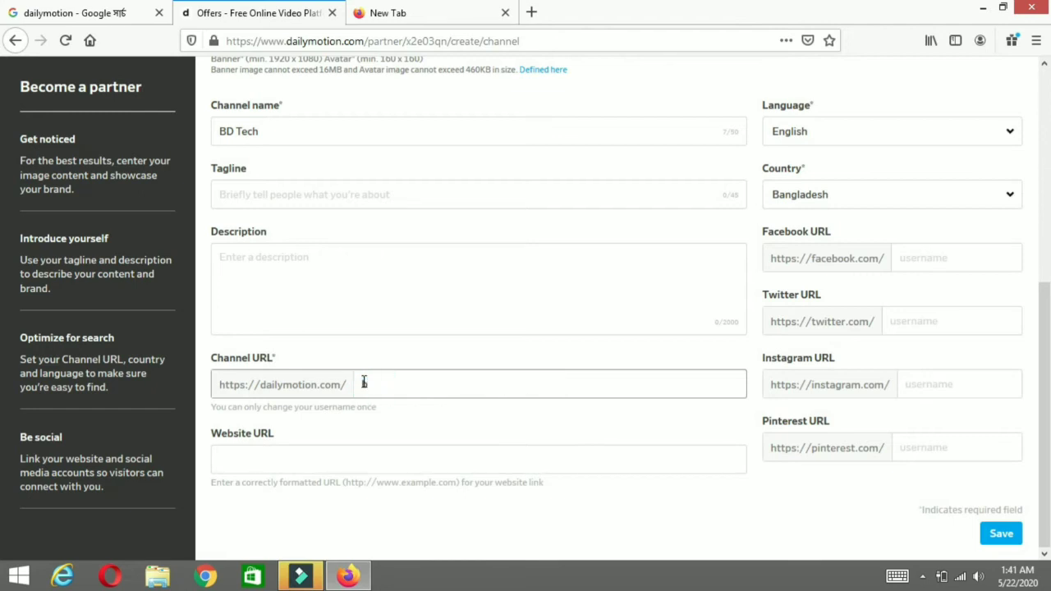
{"action": "left_click_drag", "start_coordinate": [381, 383], "coordinate": [363, 384]}
{"action": "left_click", "coordinate": [375, 384]}
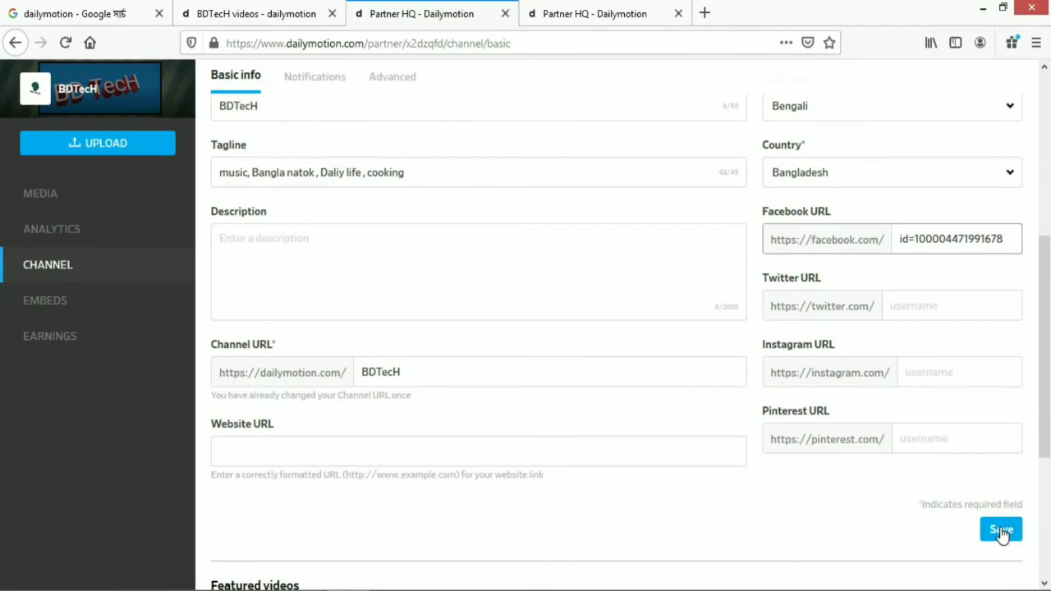
- Save the basic info of the BDTecH channel and look over the channel page
{"action": "left_click", "coordinate": [1001, 531]}
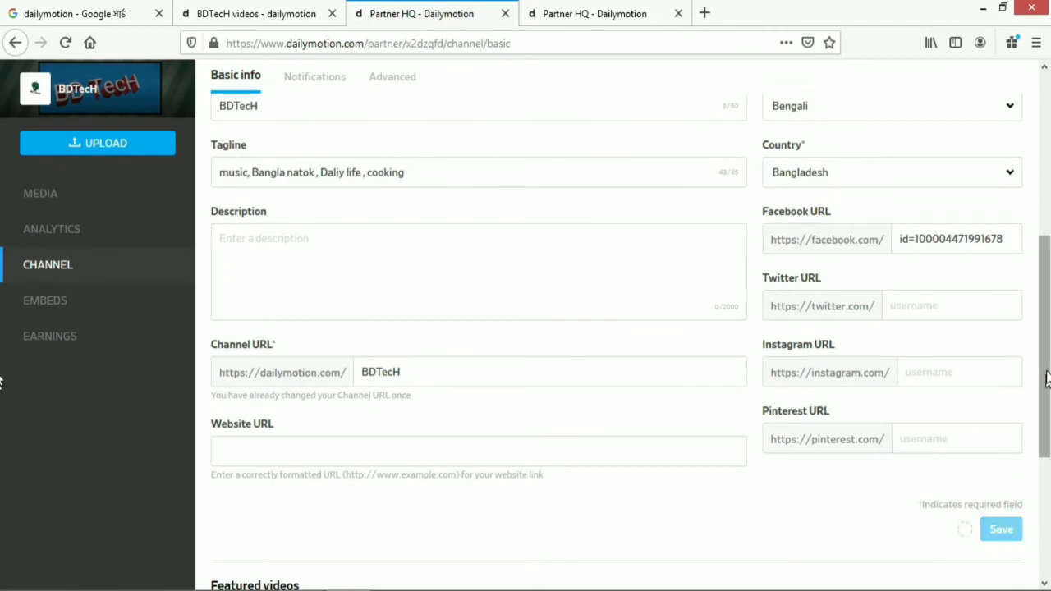
{"action": "scroll", "coordinate": [1, 361], "scroll_direction": "down", "scroll_amount": 3}
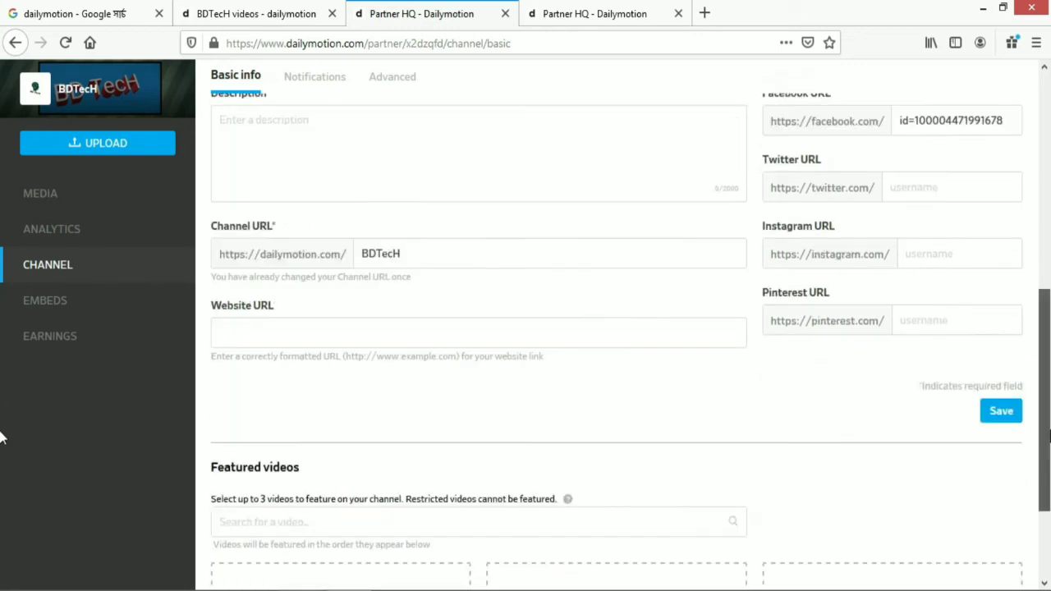
{"action": "scroll", "coordinate": [1039, 163], "scroll_direction": "up", "scroll_amount": 10}
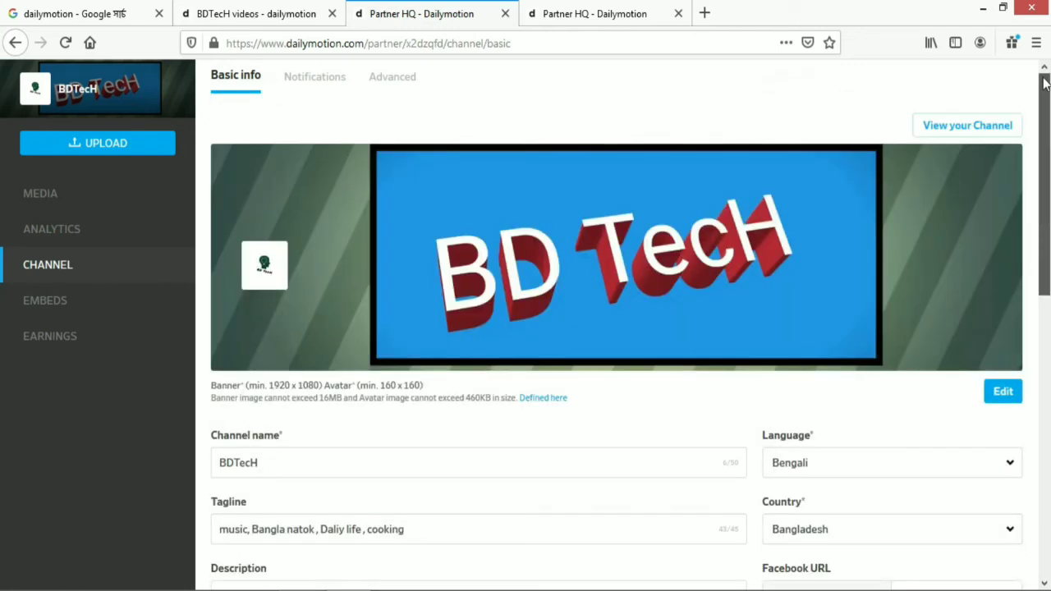
- Start a new video upload with the file "bbf-1" from the "New youtube" folder
{"action": "left_click", "coordinate": [101, 146]}
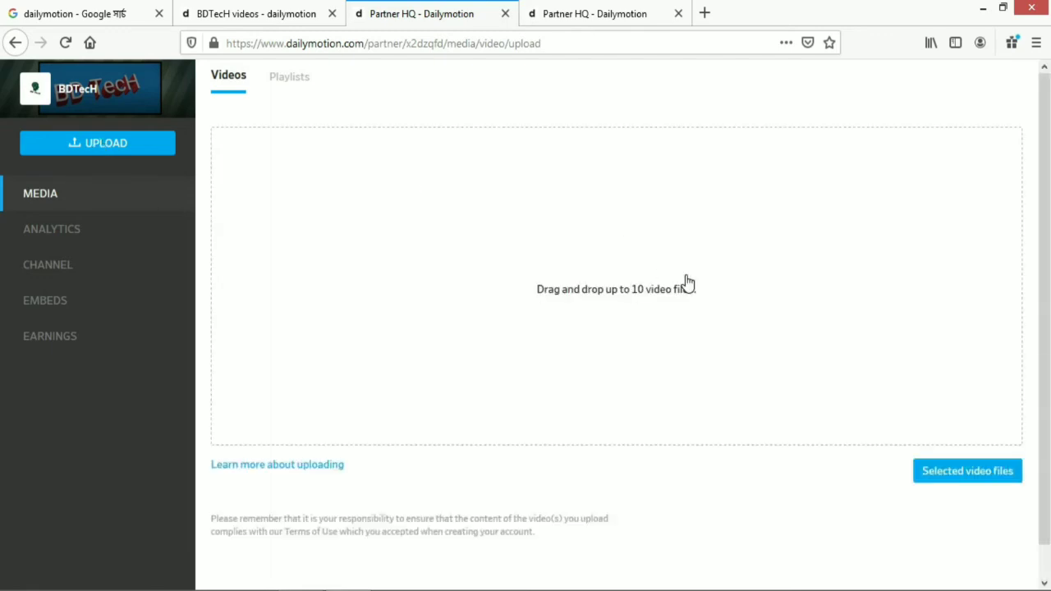
{"action": "left_click", "coordinate": [768, 242]}
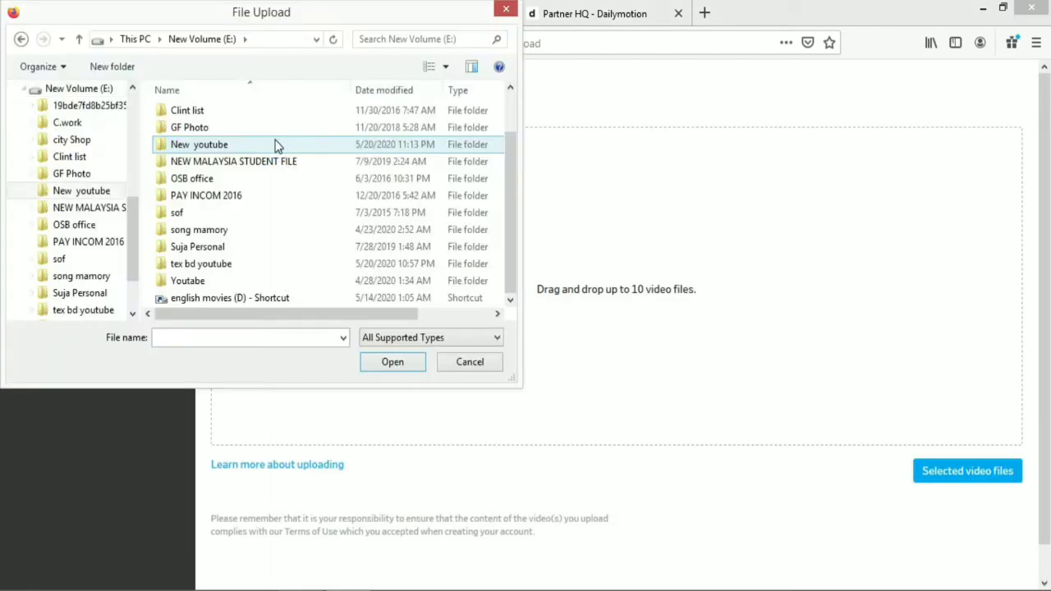
{"action": "double_click", "coordinate": [276, 145]}
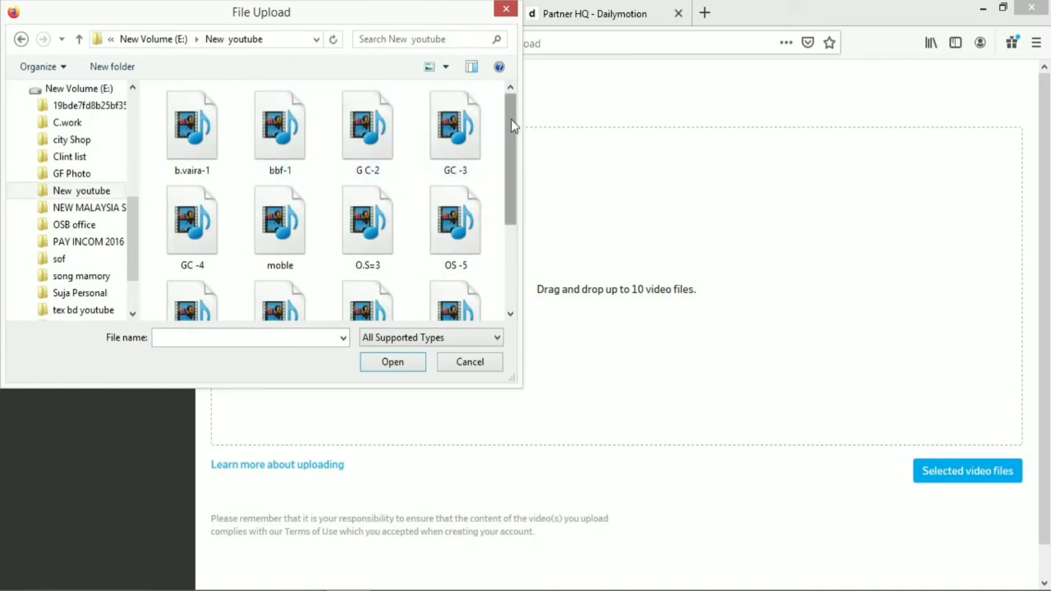
{"action": "mouse_move", "coordinate": [511, 123]}
{"action": "left_mouse_down"}
{"action": "mouse_move", "coordinate": [506, 225]}
{"action": "mouse_move", "coordinate": [509, 136]}
{"action": "left_mouse_up"}
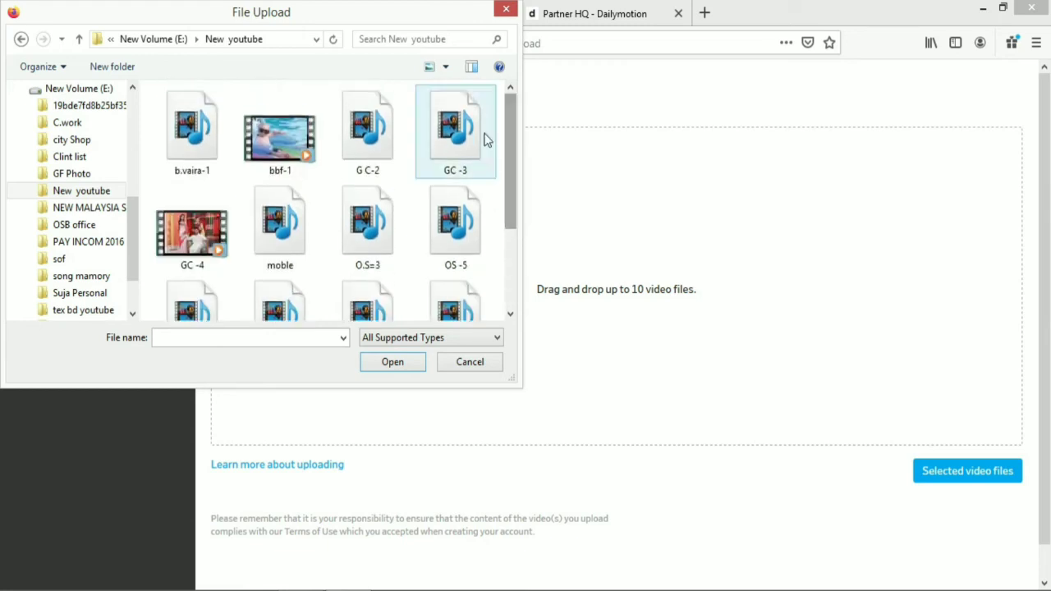
{"action": "double_click", "coordinate": [276, 125]}
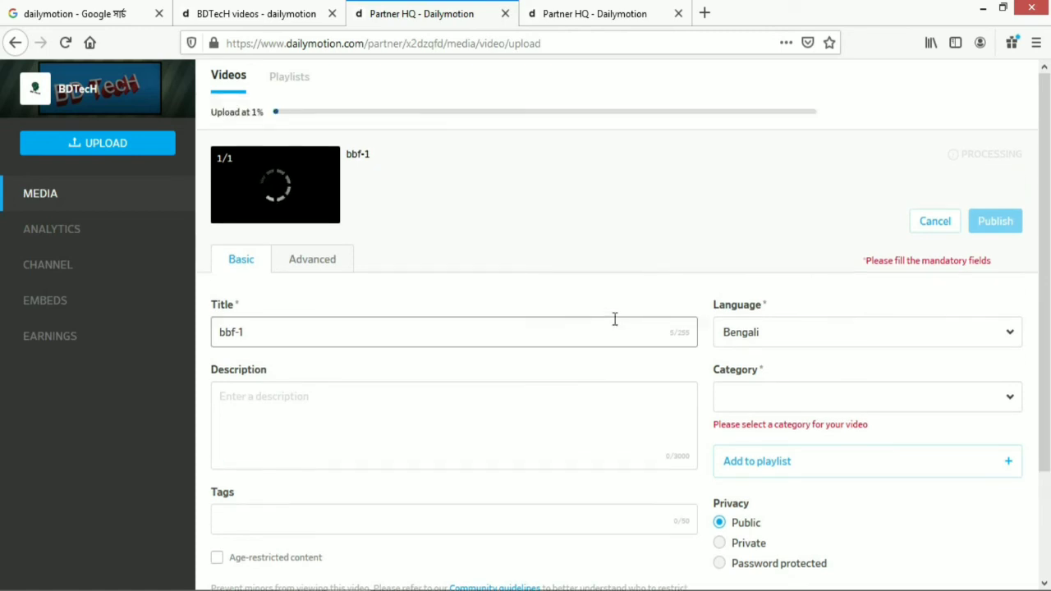
- Fill in the video details with the title "bangla natok", the tag "bangla natok" and the category Comedy & Entertainment
{"action": "left_click", "coordinate": [259, 331]}
{"action": "left_click_drag", "start_coordinate": [260, 331], "coordinate": [214, 333]}
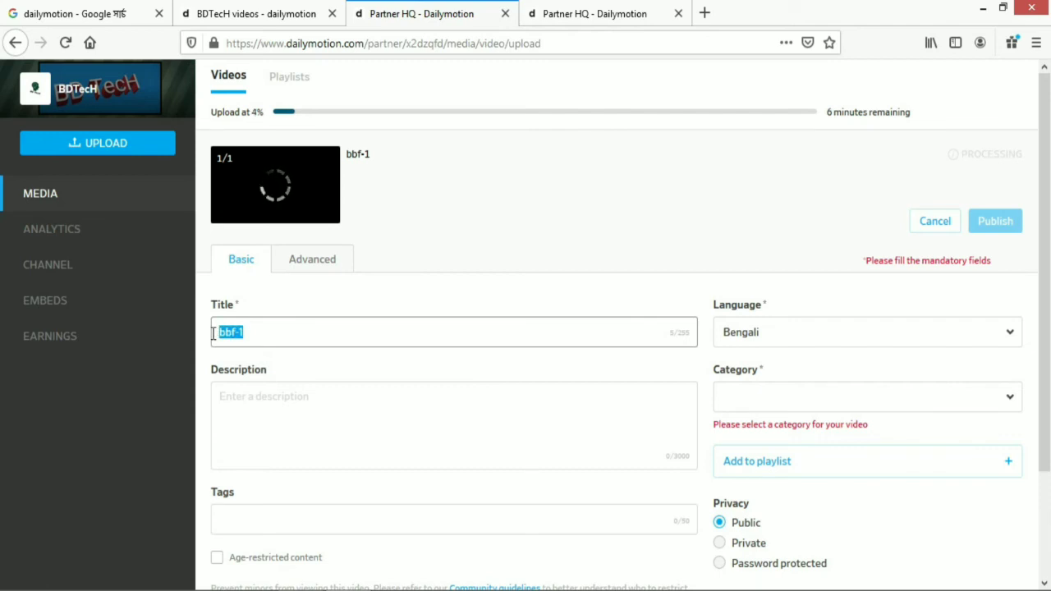
{"action": "type", "text": "kids"}
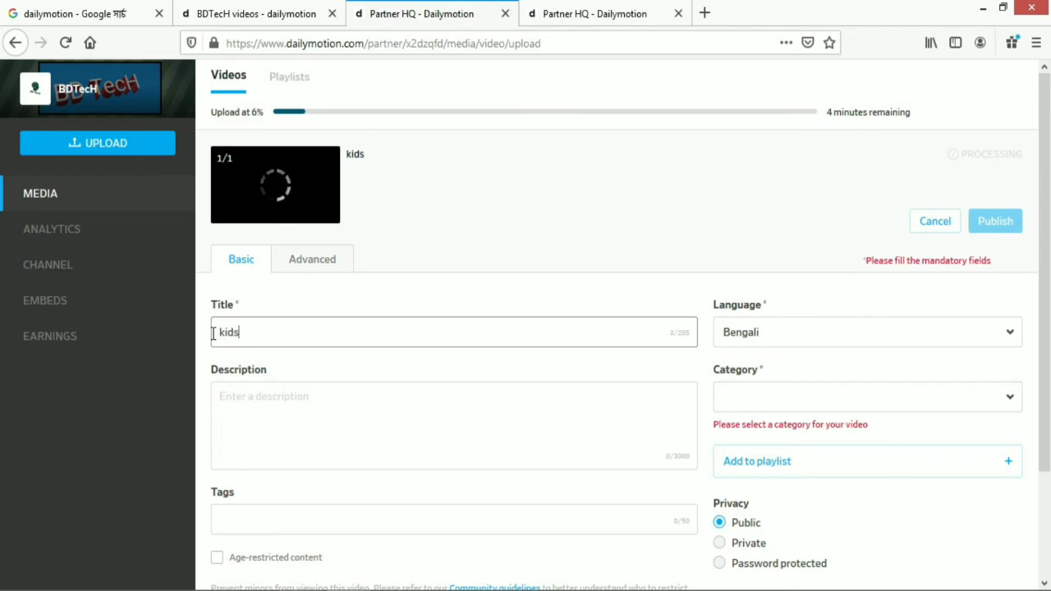
{"action": "left_click", "coordinate": [343, 331]}
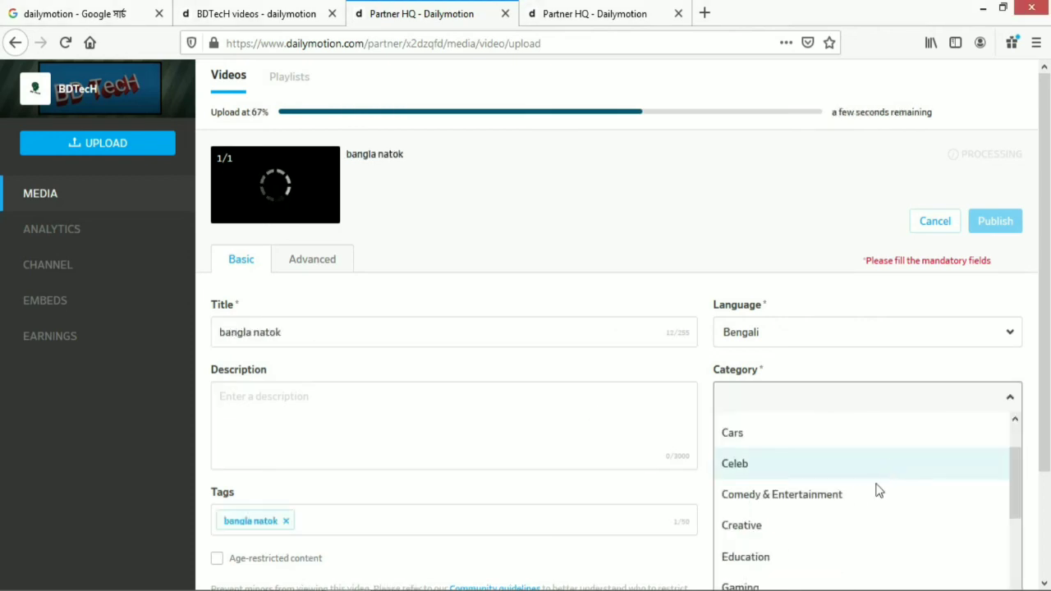
{"action": "left_click", "coordinate": [851, 499]}
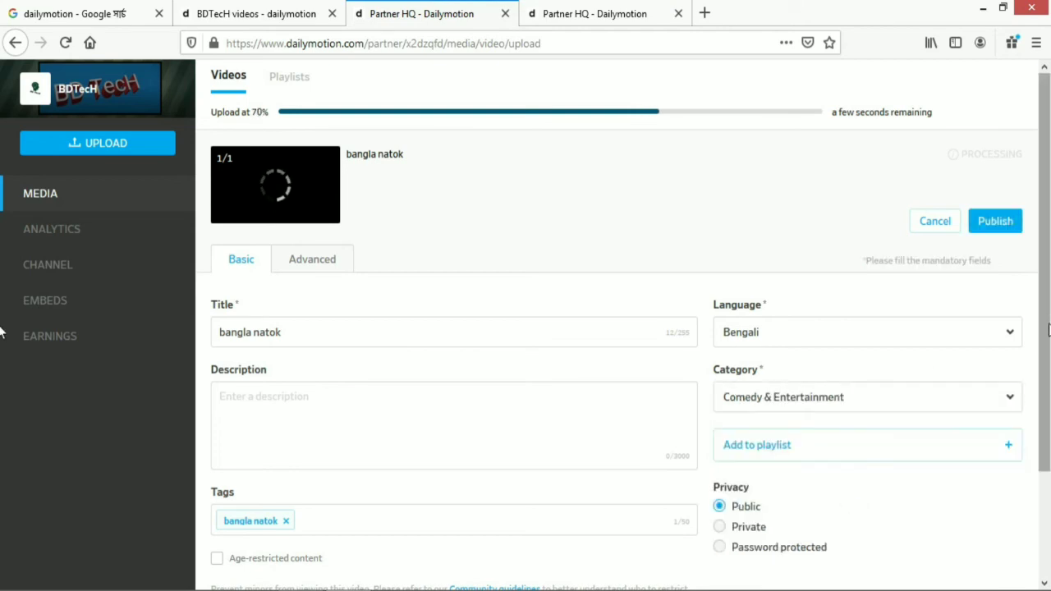
- Review the video's details, publish it once the upload is ready, and go to the channel's video list
{"action": "scroll", "coordinate": [917, 479], "scroll_direction": "down", "scroll_amount": 2}
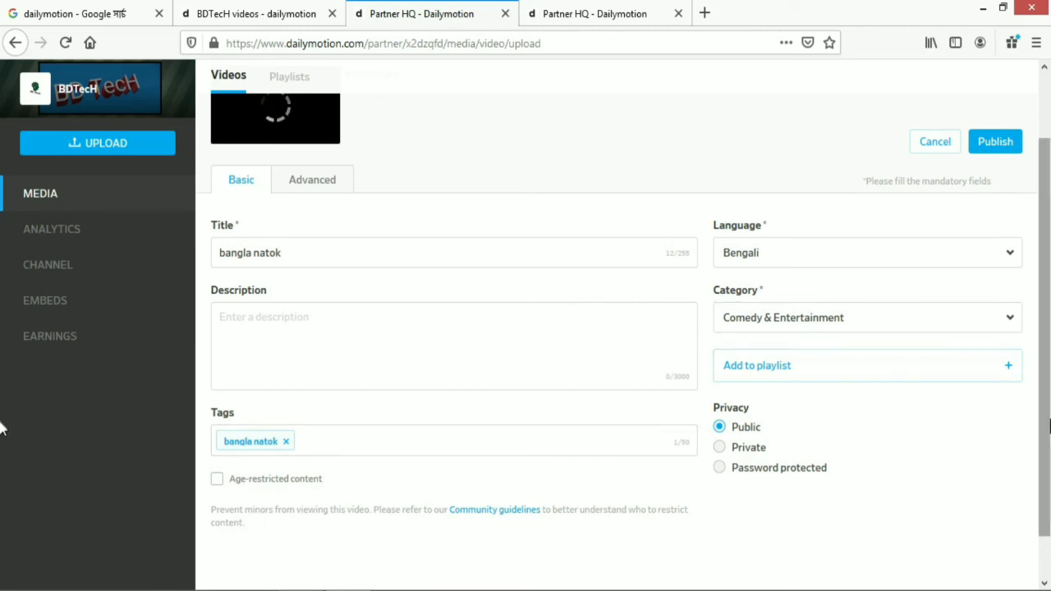
{"action": "left_click_drag", "start_coordinate": [1049, 452], "coordinate": [1049, 326]}
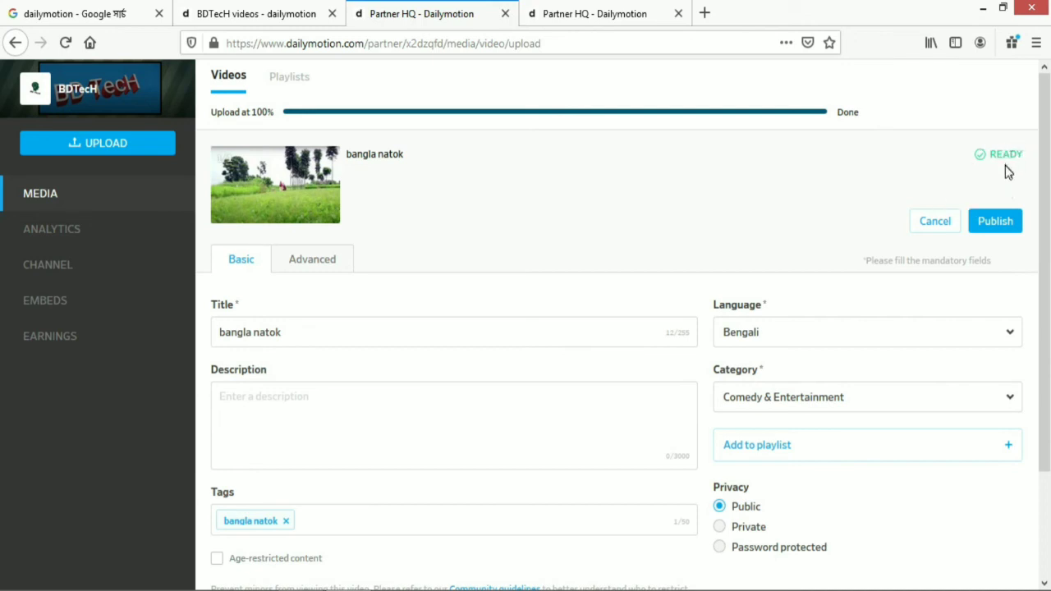
{"action": "left_click", "coordinate": [996, 223]}
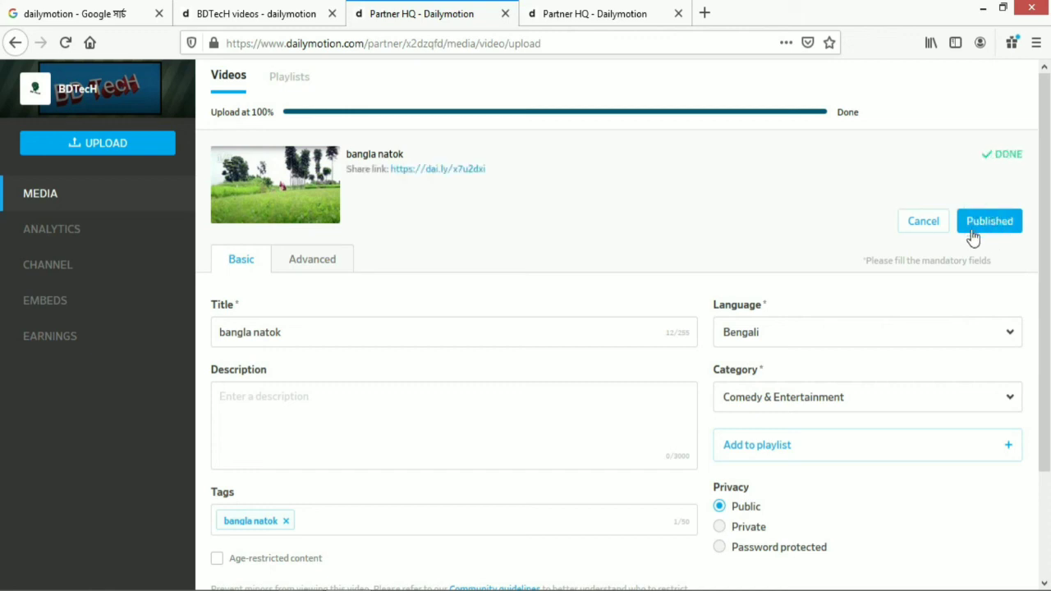
{"action": "left_click", "coordinate": [979, 216]}
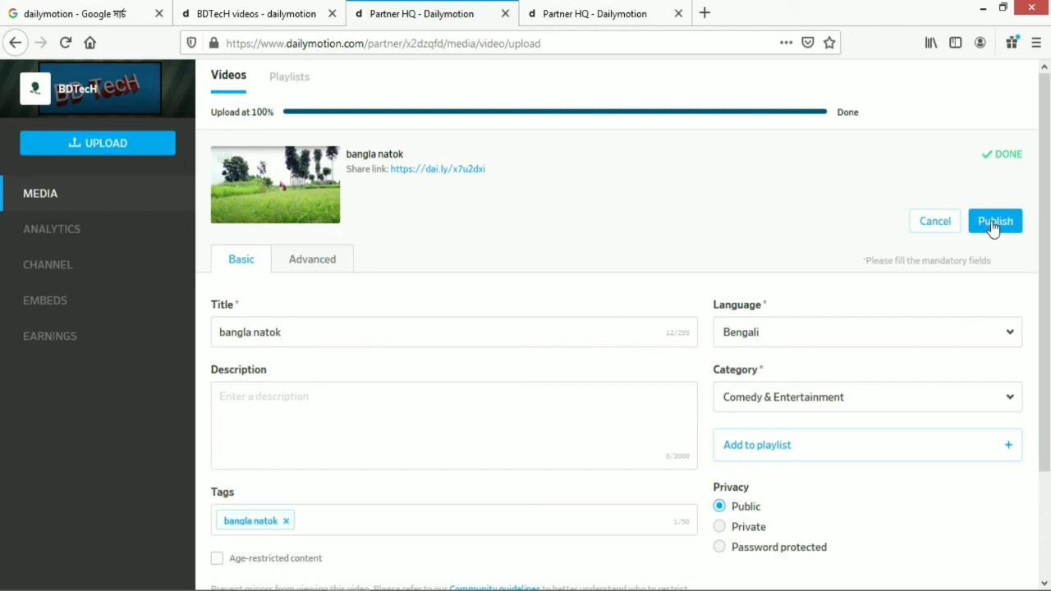
{"action": "left_click", "coordinate": [994, 226]}
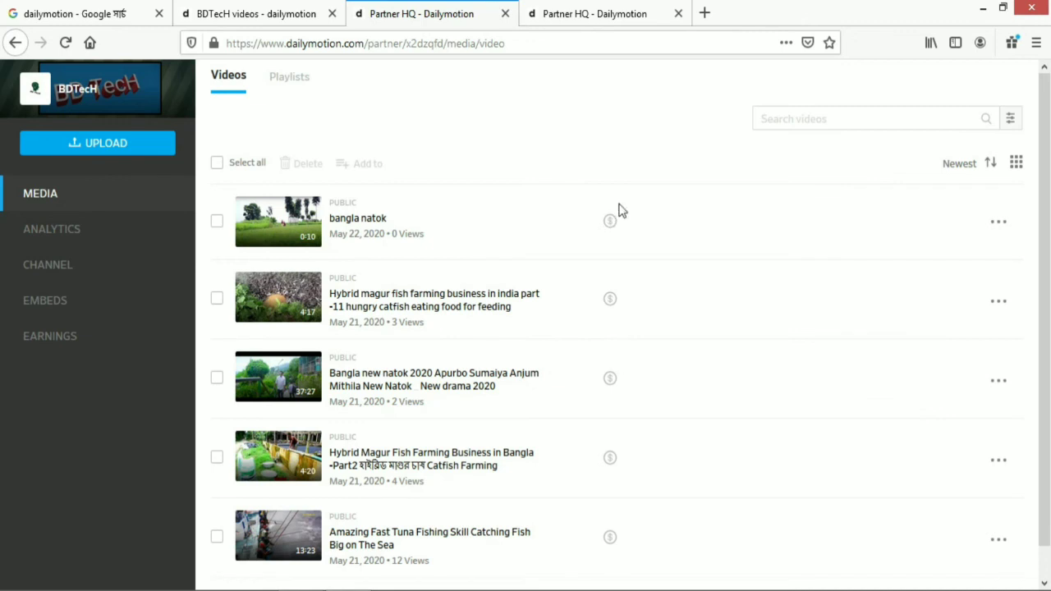
- Open the "bangla natok" video, look over its advanced settings and geoblocking options, leaving geoblocking at None, and play the video
{"action": "left_click", "coordinate": [289, 220]}
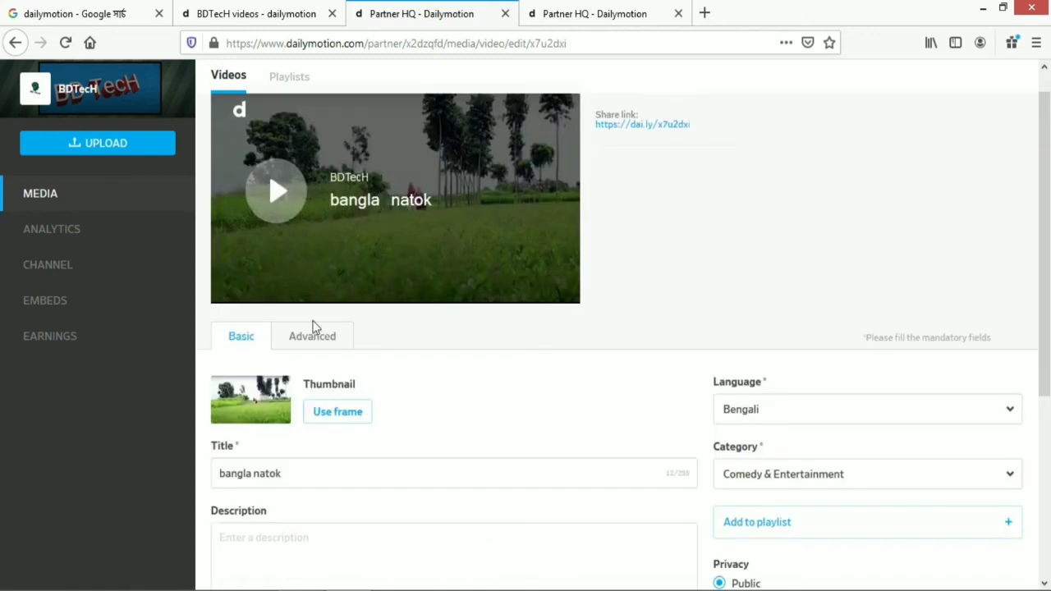
{"action": "left_click", "coordinate": [314, 338]}
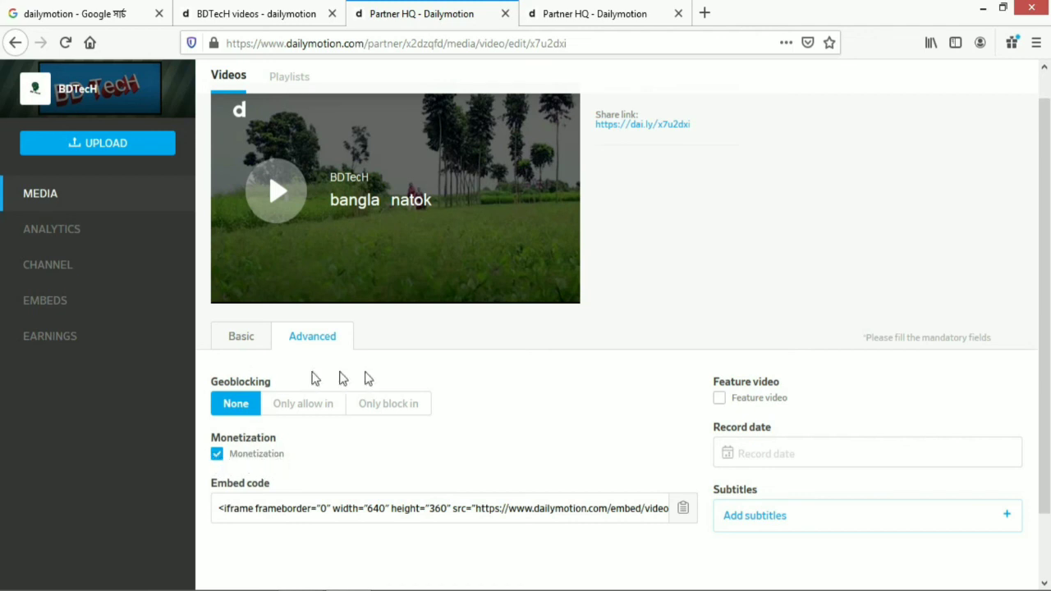
{"action": "left_click", "coordinate": [305, 408]}
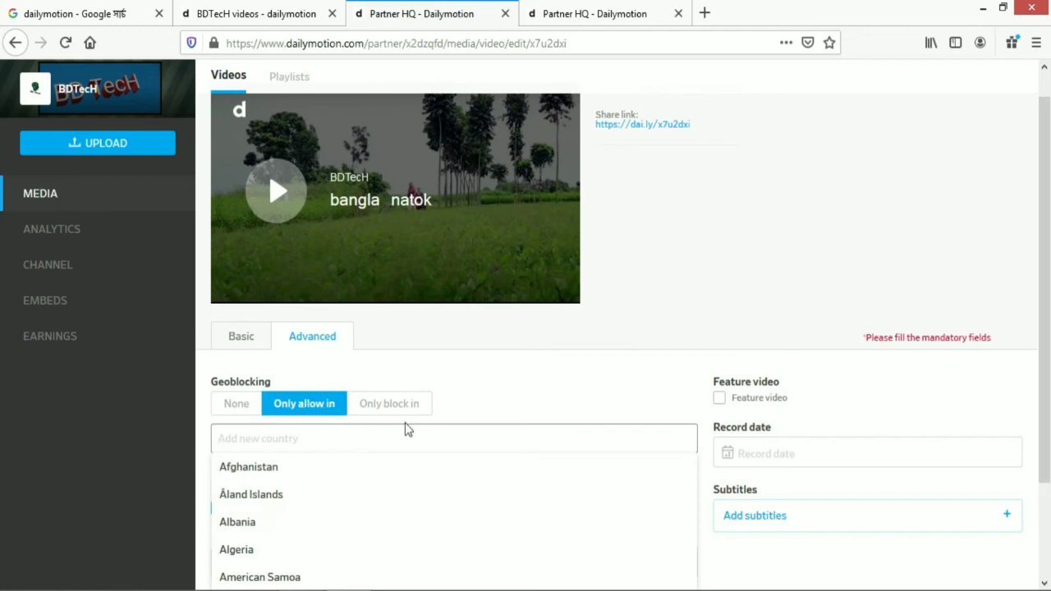
{"action": "left_click", "coordinate": [236, 406]}
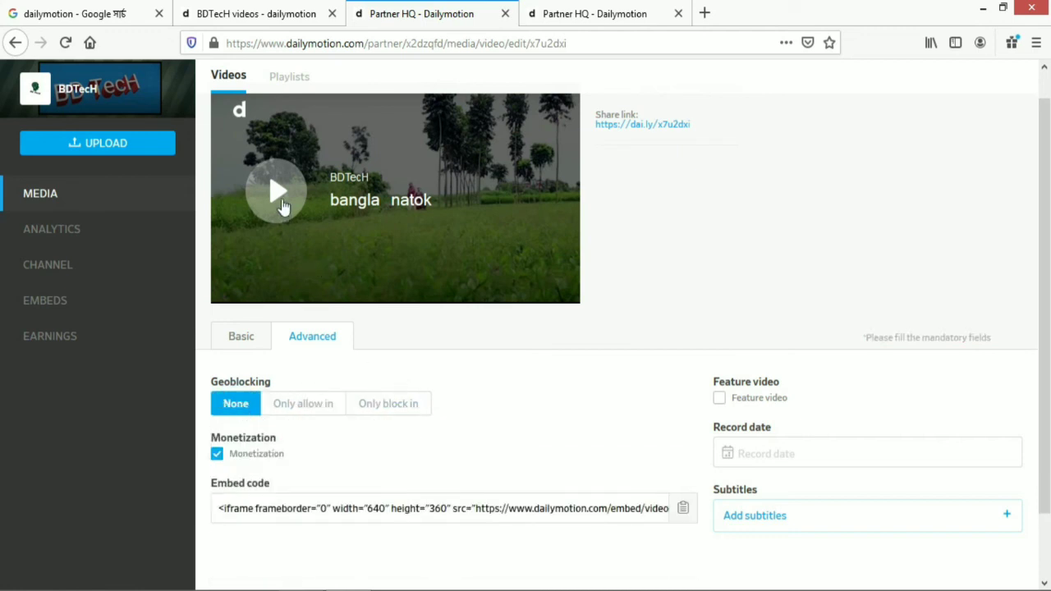
{"action": "left_click", "coordinate": [291, 196]}
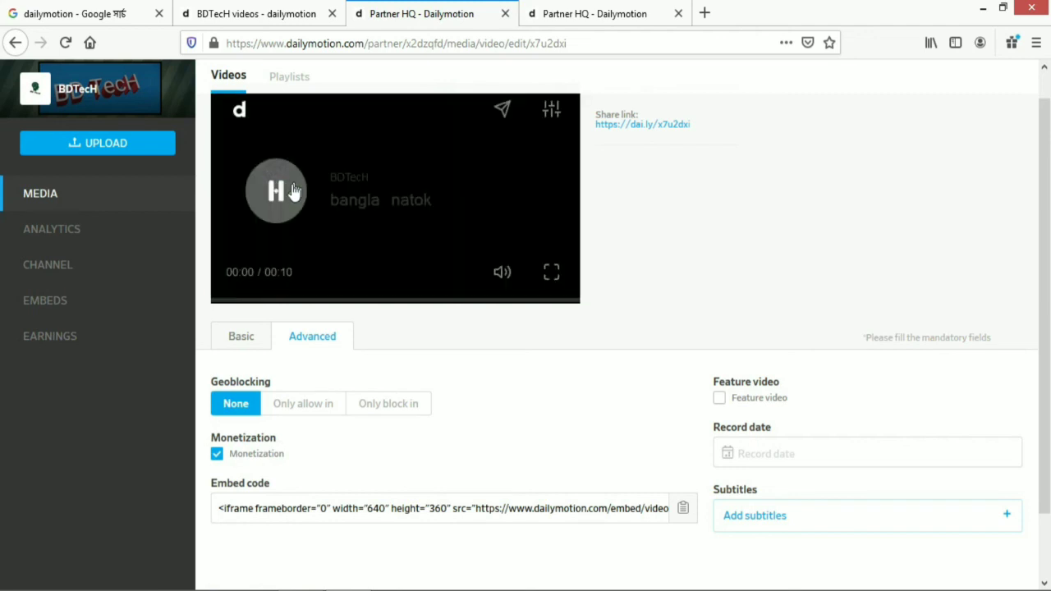